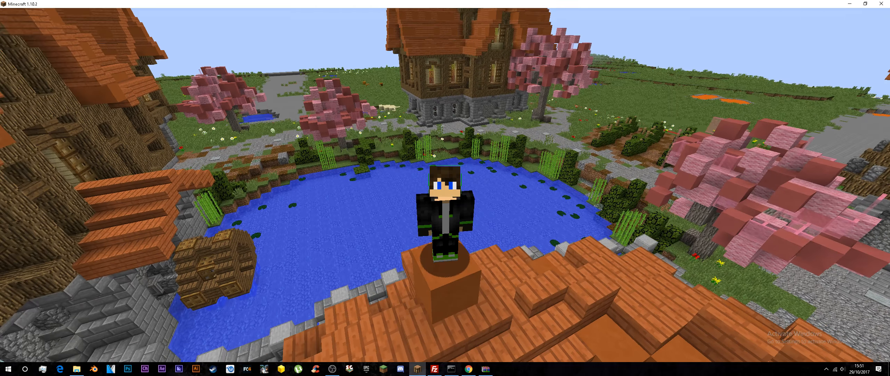
Step: Pause the game and view the local command-prompt server console and the Multicraft web console
key("Escape")
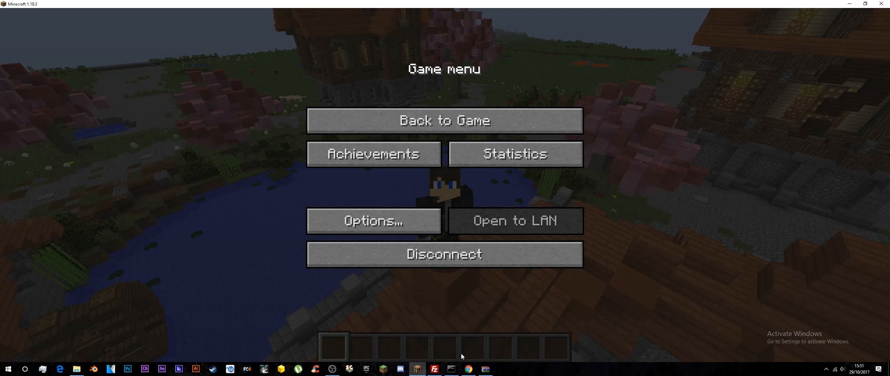
left_click(452, 368)
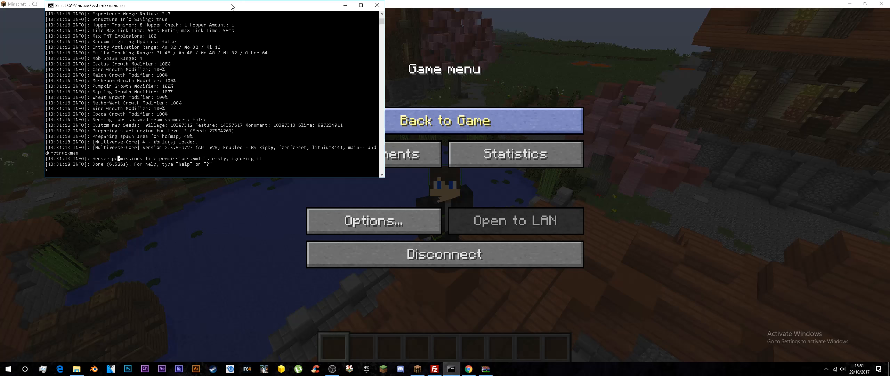
left_click_drag(234, 5, 233, 21)
left_click(469, 368)
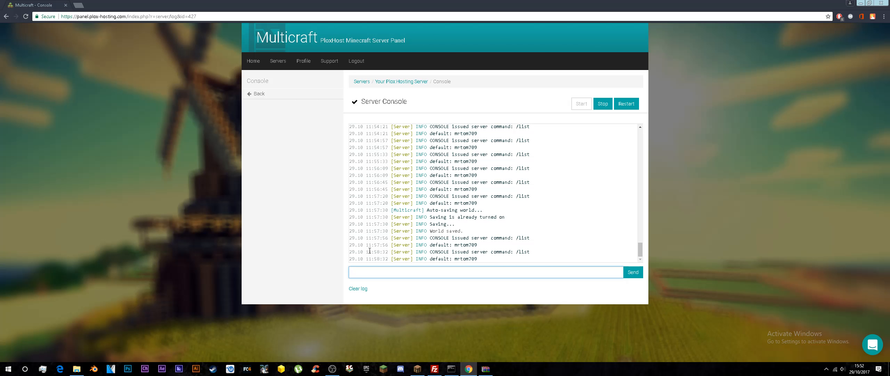
Step: Switch to FileZilla, select the PermissionsEx jar and refresh the remote /plugins directory listing
left_click(435, 369)
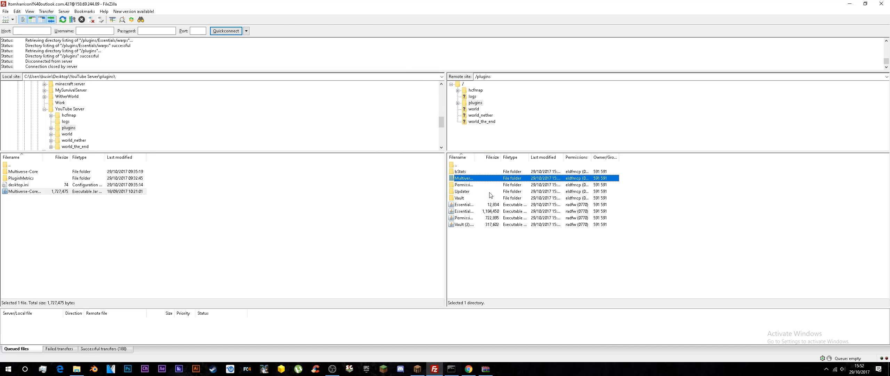
left_click(468, 219)
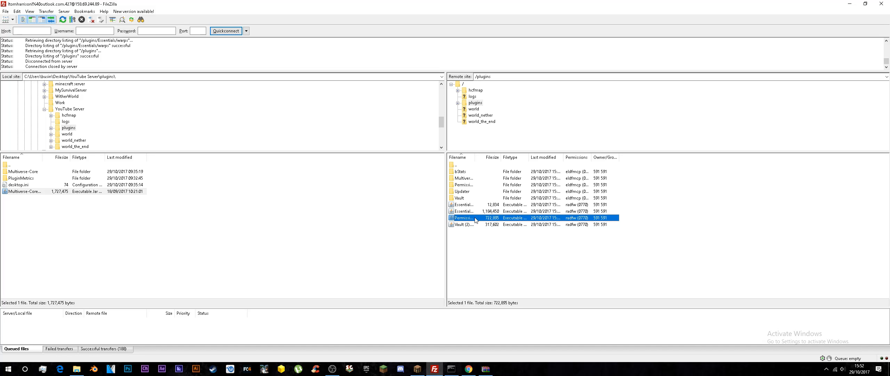
right_click(548, 249)
left_click(571, 302)
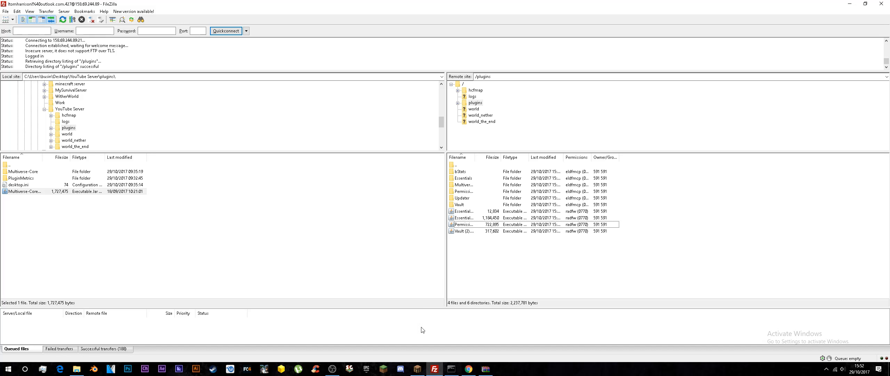
double_click(516, 5)
left_click(220, 336)
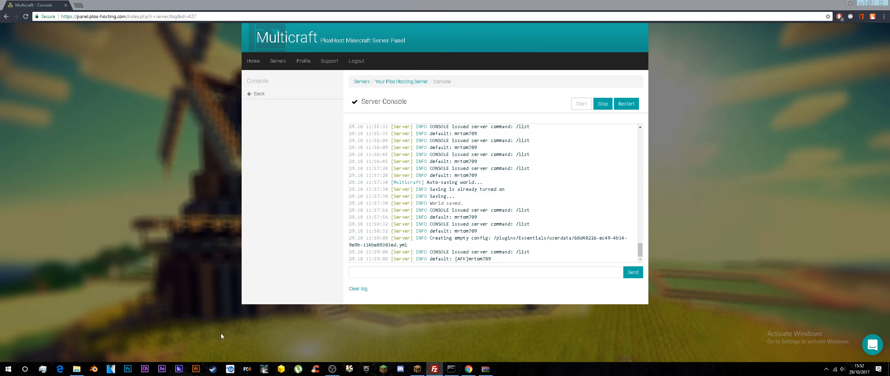
Step: Switch to Minecraft, reload the server with /reload and list its plugins with /pl
left_click(418, 368)
key("Escape")
type("/reload")
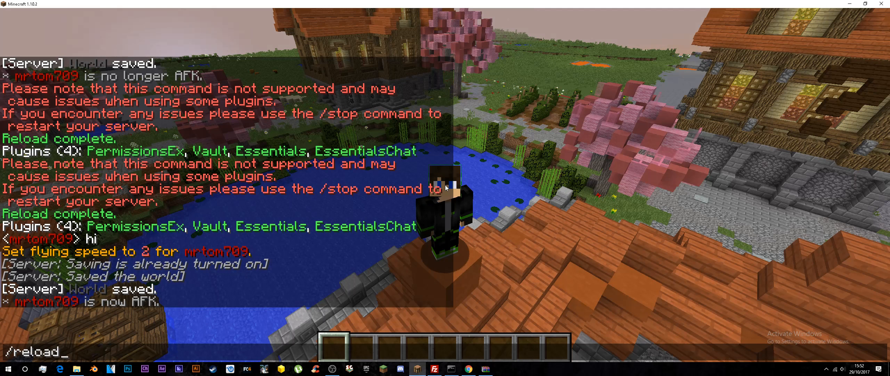
key("Return")
type("/pl")
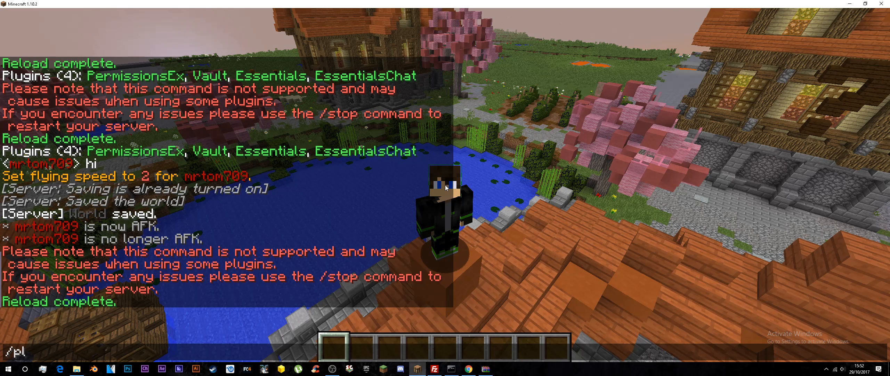
key("Return")
key("t")
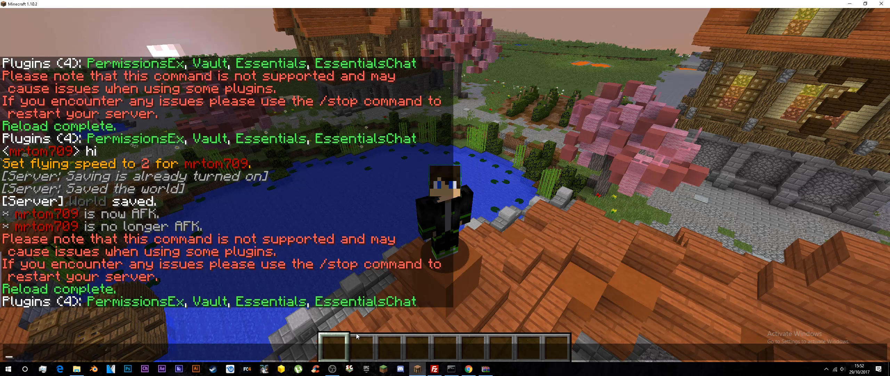
Step: In the Multicraft web console, grant the player all permissions by running "pex user", the player's username and "add *"
mouse_move(332, 369)
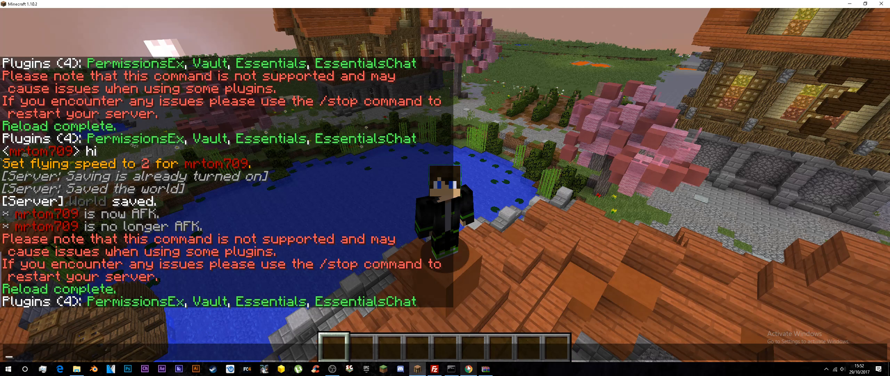
left_click(443, 319)
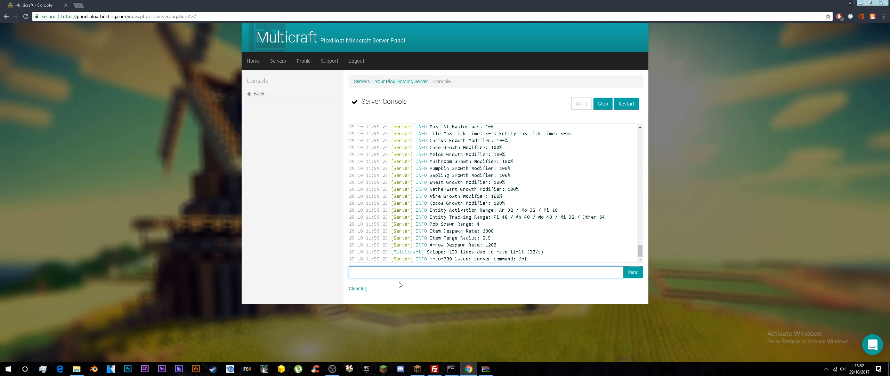
type("pex user")
key("Return")
left_click(389, 275)
type("mrtom709 add *")
key("Return")
left_click(332, 368)
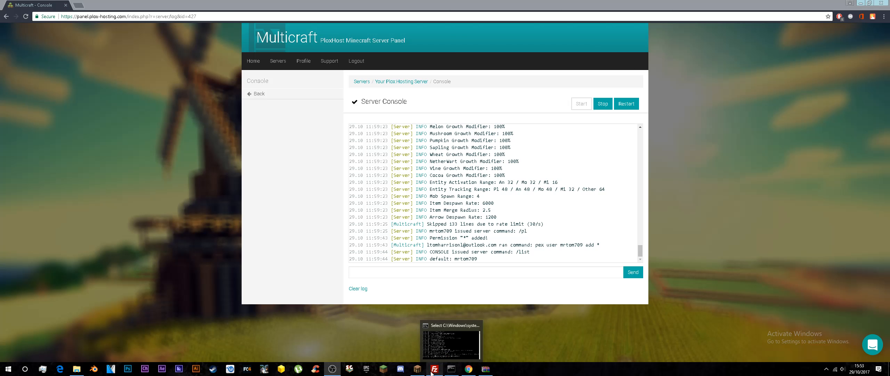
Step: Switch back to Minecraft, run /pex and read through the PermissionsEx command help in the chat
left_click(420, 369)
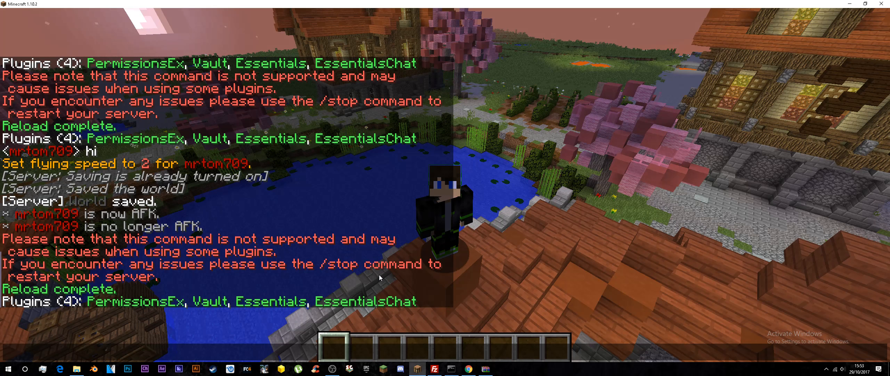
type("/pex")
key("Return")
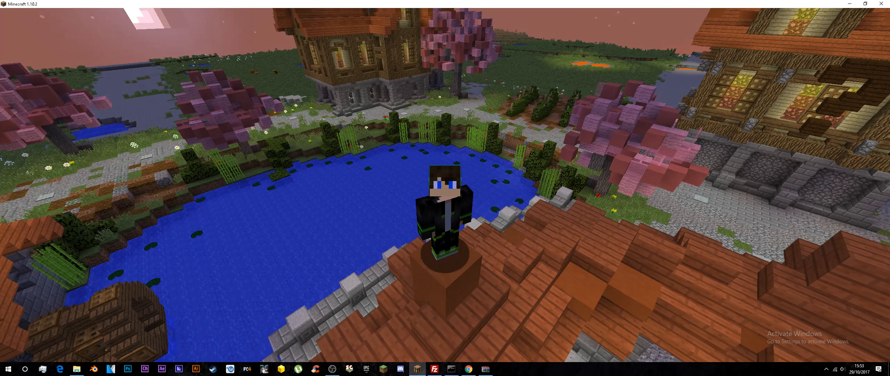
key("t")
key("Escape")
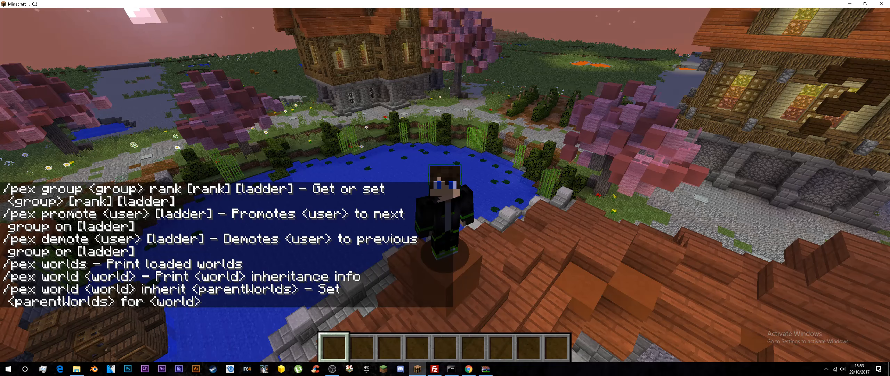
key("t")
scroll(424, 194, "up", 12)
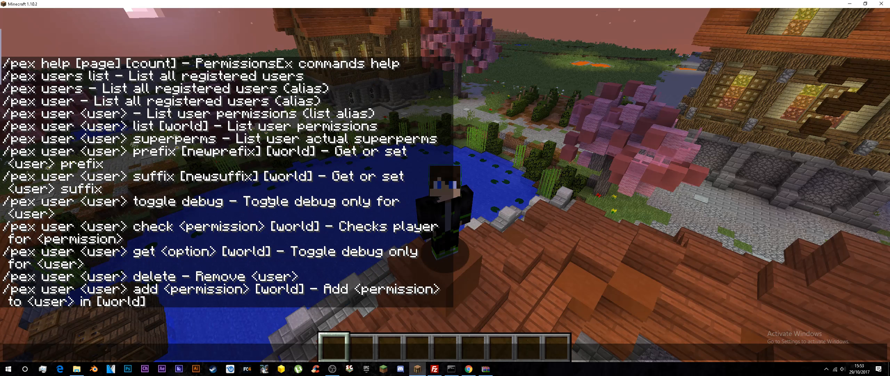
scroll(263, 153, "down", 5)
scroll(262, 153, "down", 10)
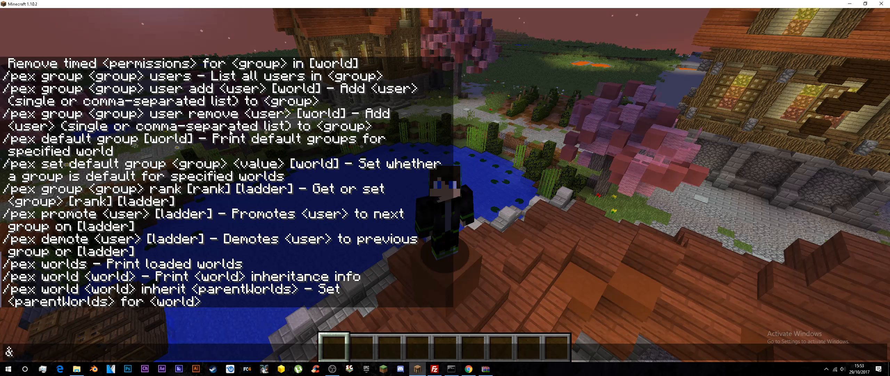
Step: Demonstrate chat colour codes by sending "&chi" for red text and "&7&lhi" for bold grey text
type("chi")
key("Return")
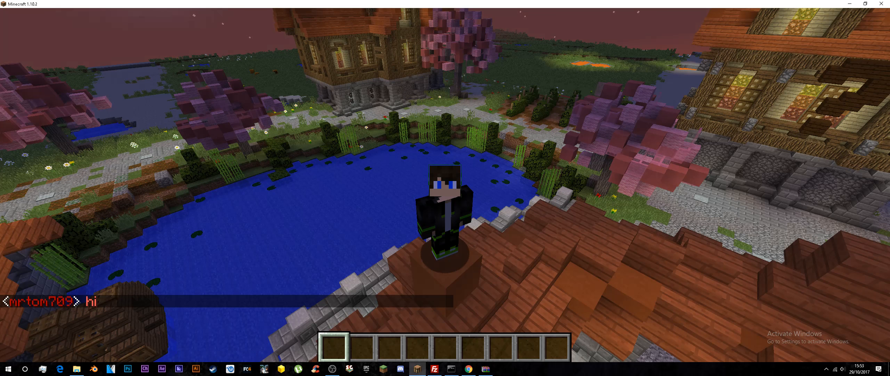
key("t")
key("Up")
key("Left")
key("Left")
key("Left")
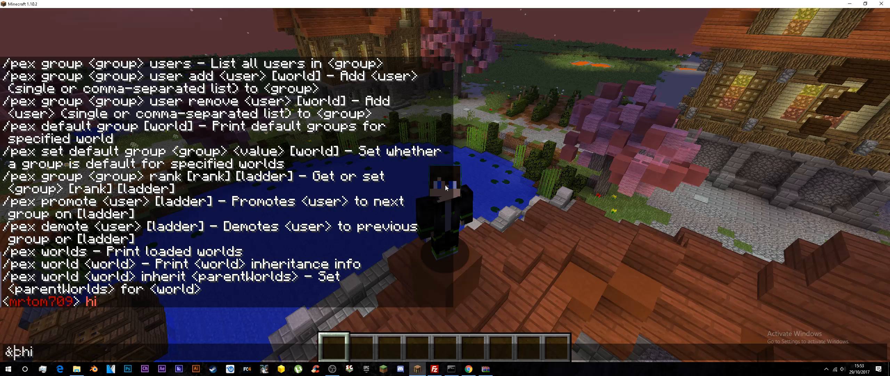
key("Right")
key("BackSpace")
type("7&l")
key("Return")
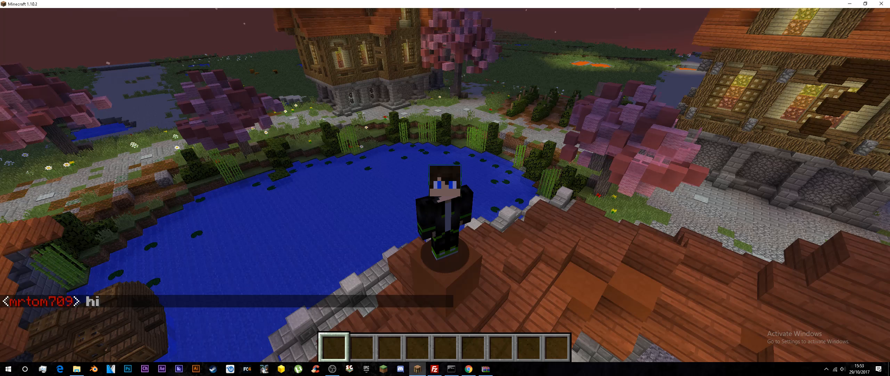
Step: Demonstrate the scrambled-text code by sending the chat message "&khi"
key("t")
key("Up")
key("BackSpace")
key("BackSpace")
key("BackSpace")
key("BackSpace")
key("BackSpace")
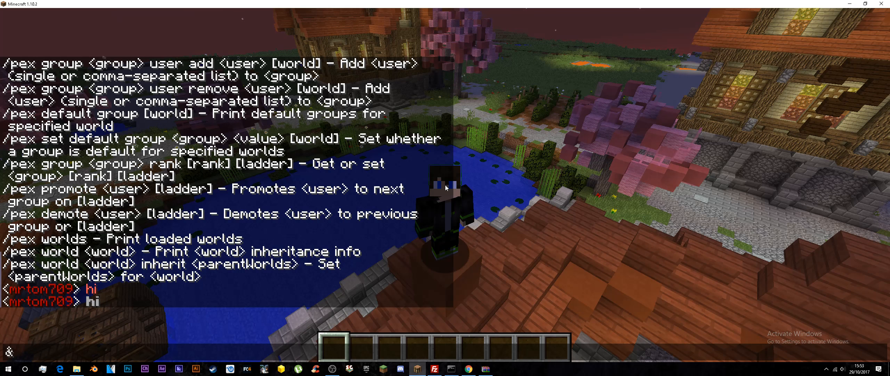
type("khi")
key("Return")
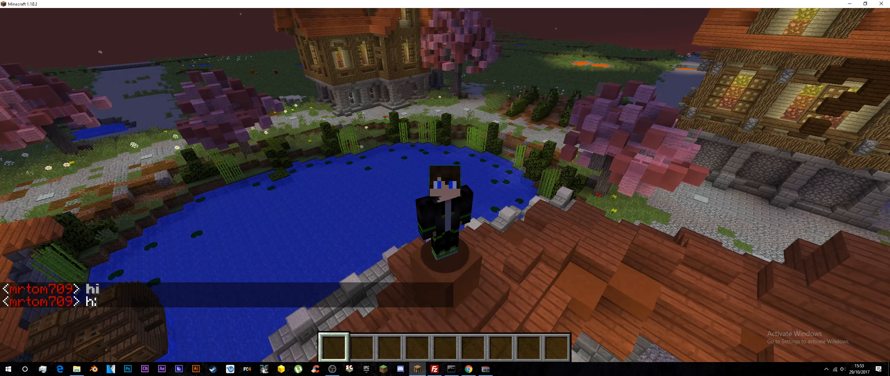
Step: Create a permission group named owner with /pex group owner create
key("slash")
type("p")
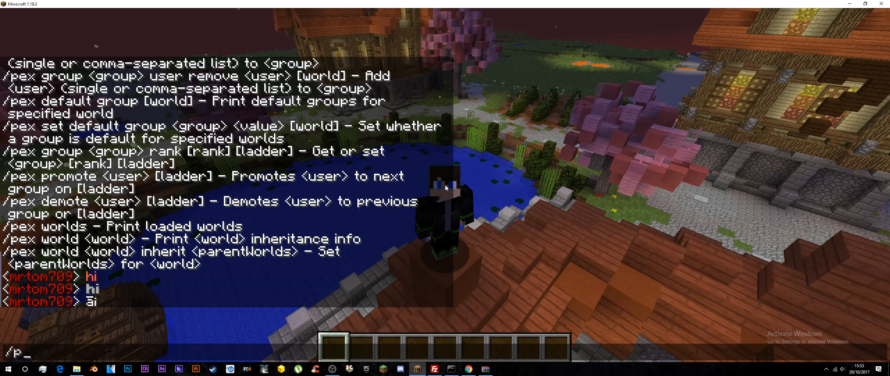
type("ex group ")
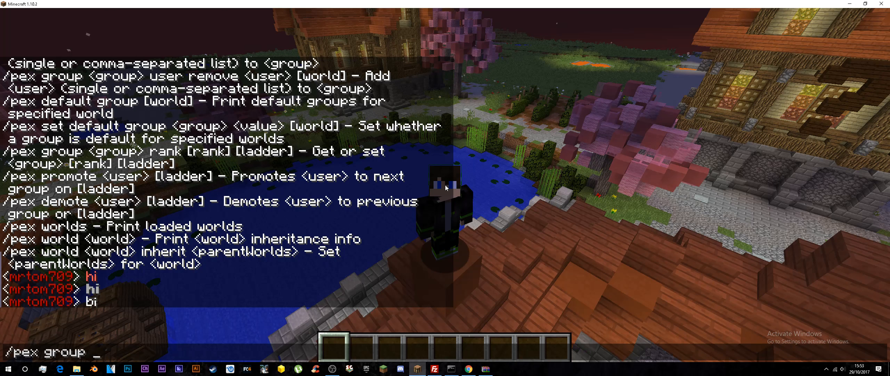
type("owner create")
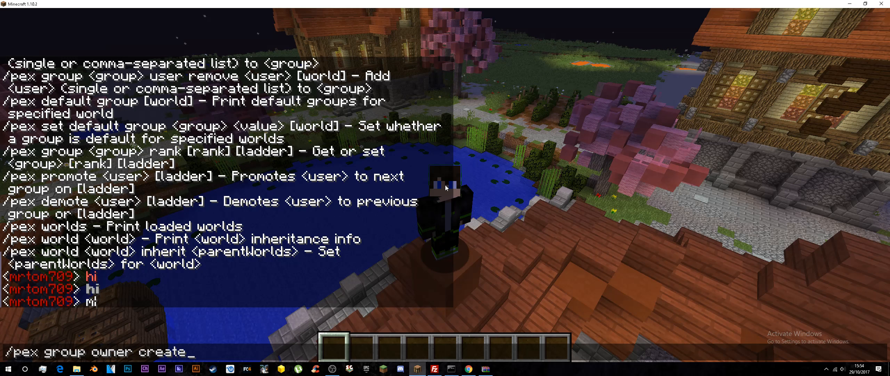
key("Return")
Step: List the registered permission groups with /pex groups
key("slash")
type("pex ")
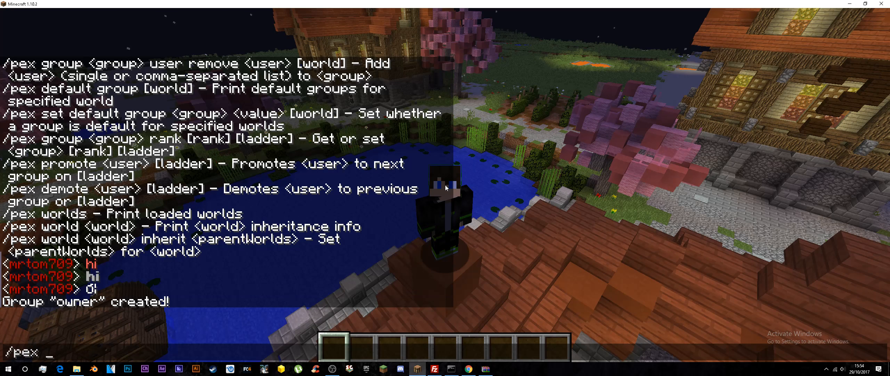
type("groups")
key("Return")
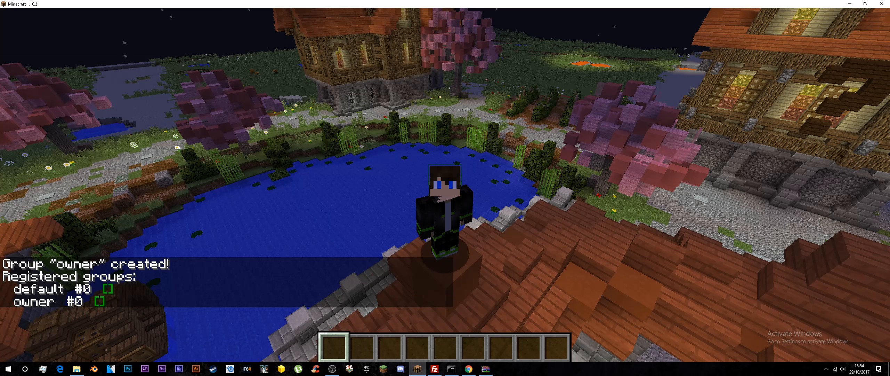
Step: Delete the default permission group with /pex group default delete, correcting the mistyped command before running it again
key("slash")
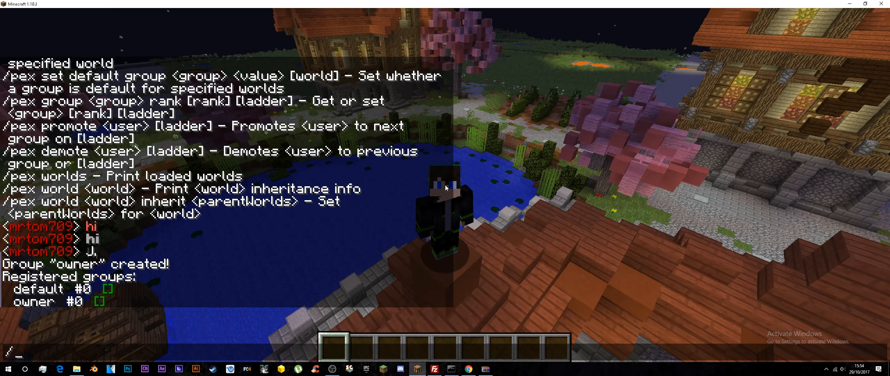
type("pex ")
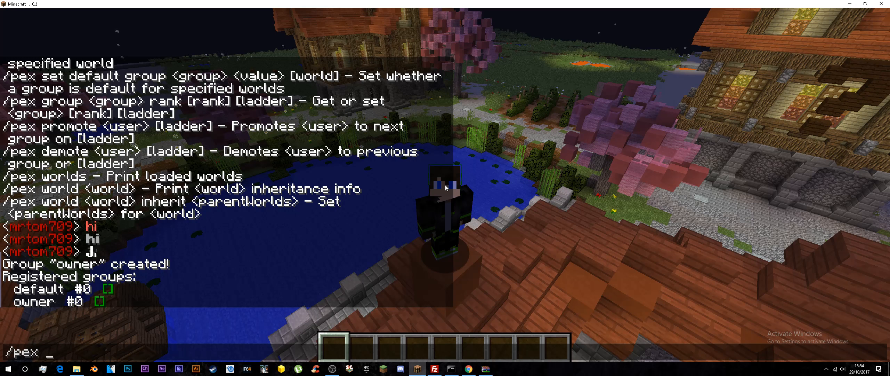
type("group defa")
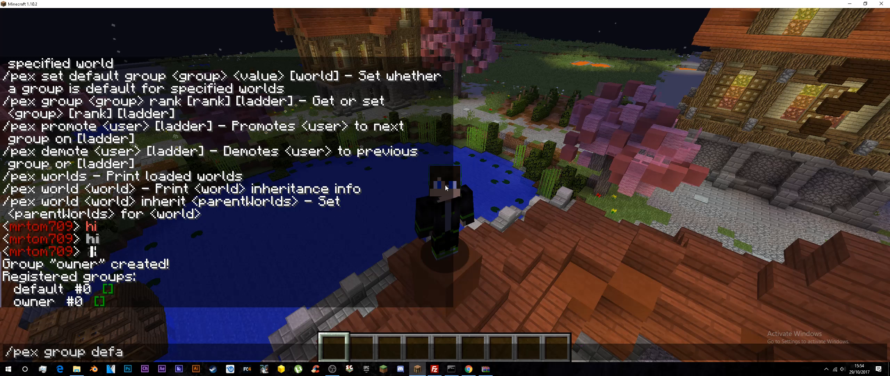
type("ult deletew")
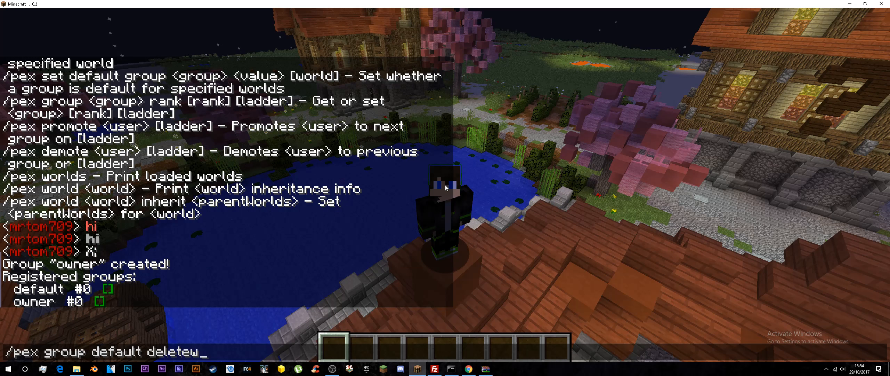
key("Return")
key("slash")
key("Up")
key("BackSpace")
key("Return")
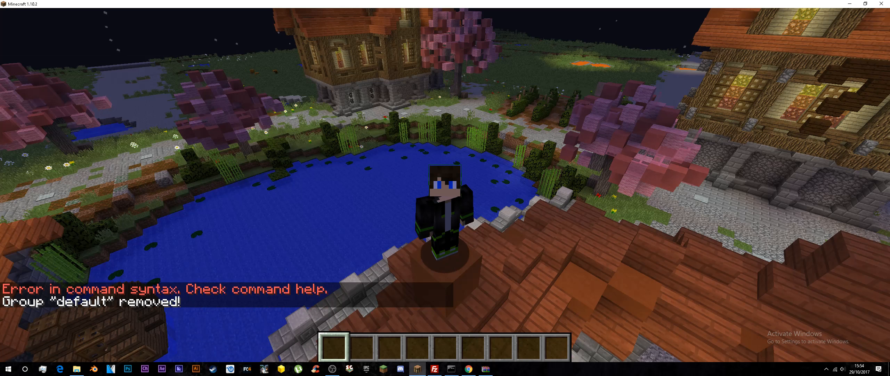
Step: Recall and rerun /pex groups to check the group list after the deletion
key("slash")
key("Up")
key("Up")
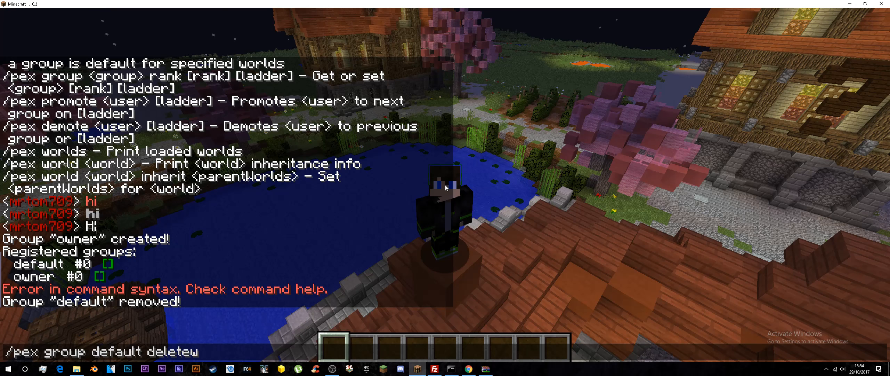
key("Up")
key("Return")
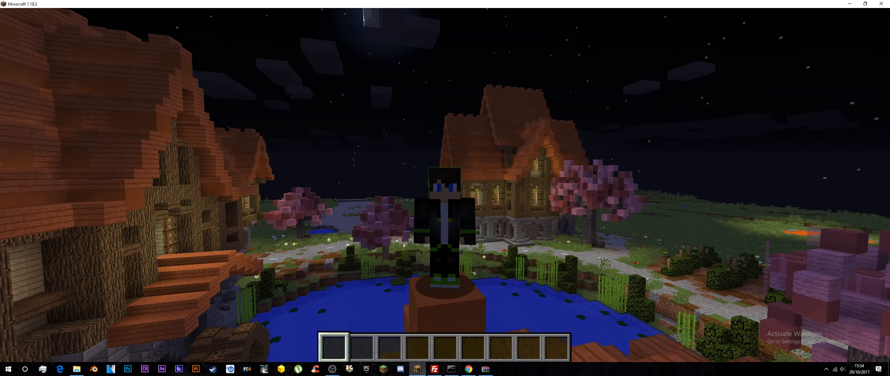
Step: Try to give the owner group every permission by running /pex pex group owner add *
key("slash")
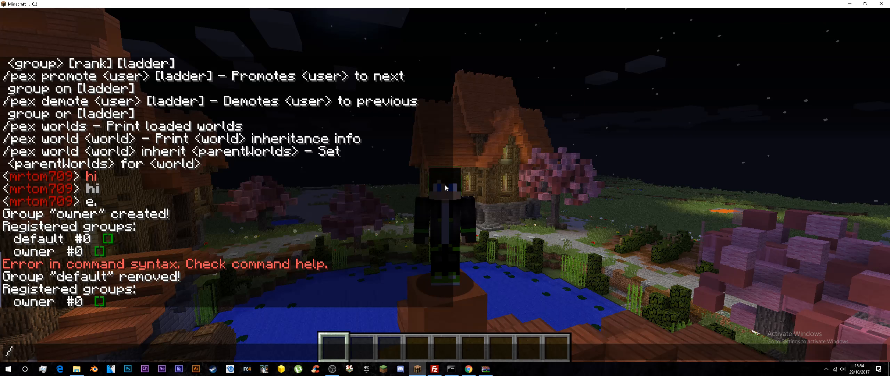
type("pex pex")
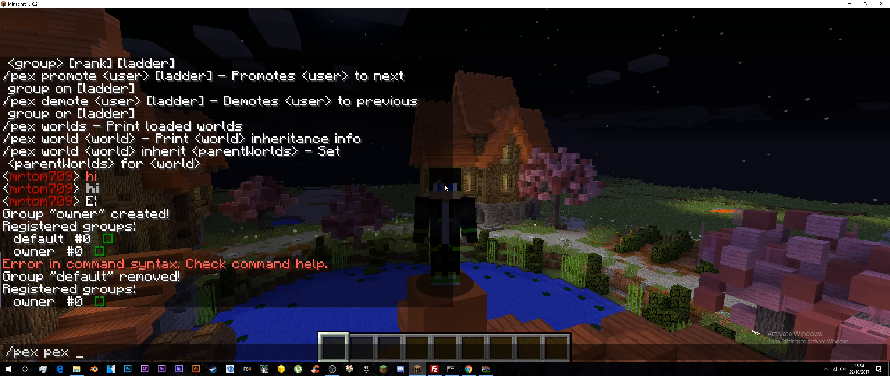
type(" group add")
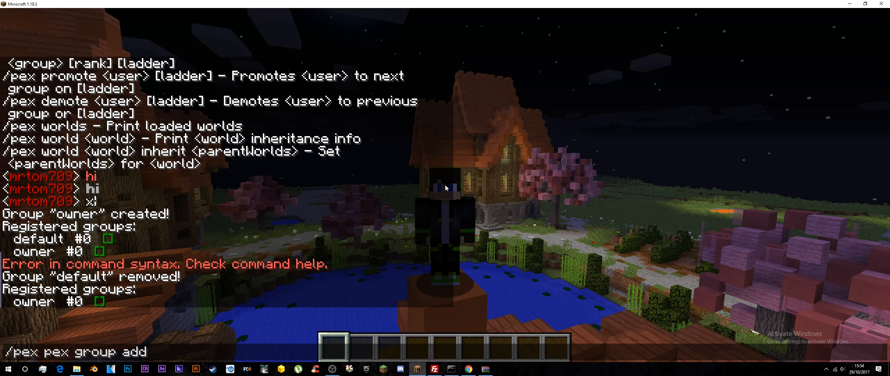
key("BackSpace")
key("BackSpace")
key("BackSpace")
type("owner add")
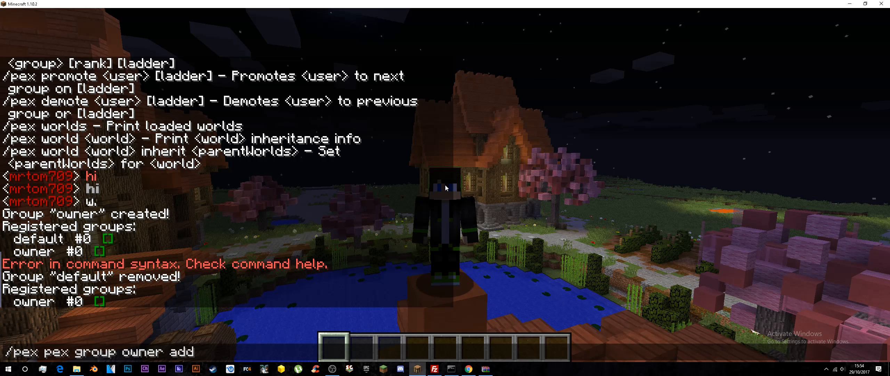
key("Return")
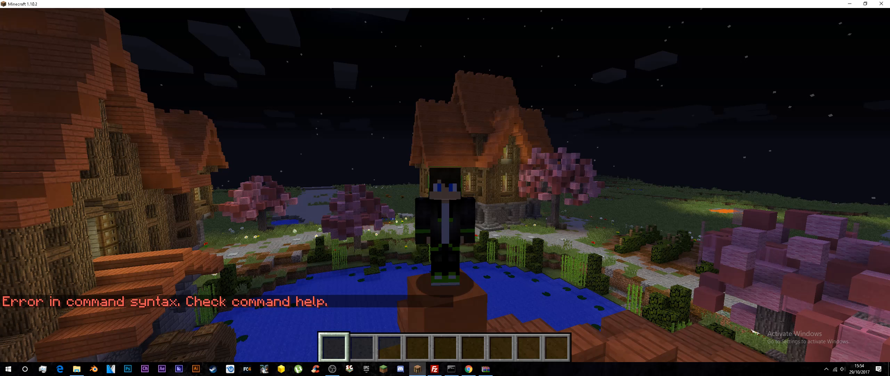
Step: Recall the failed command, remove the duplicated pex, and run /pex group owner add * to grant the group all permissions
key("t")
key("Up")
key("Left")
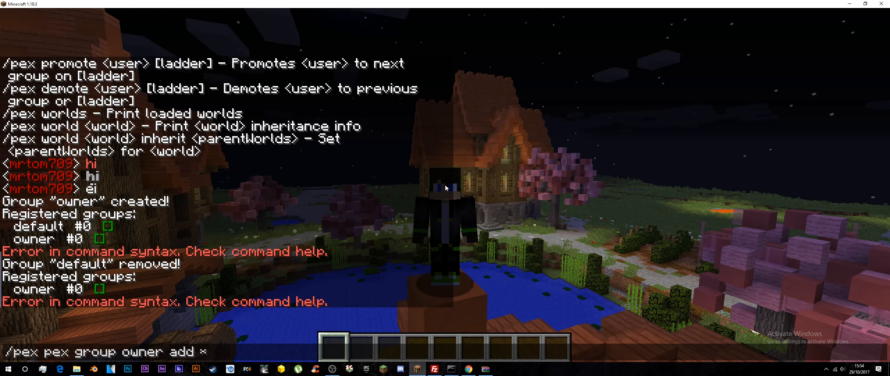
key("BackSpace")
key("BackSpace")
key("BackSpace")
key("BackSpace")
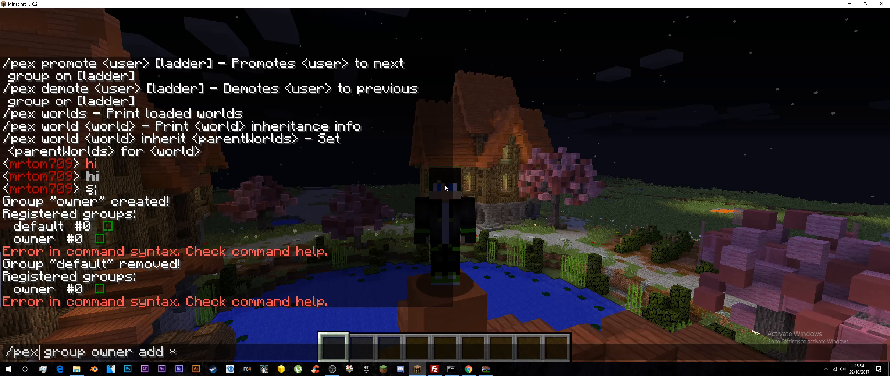
key("Return")
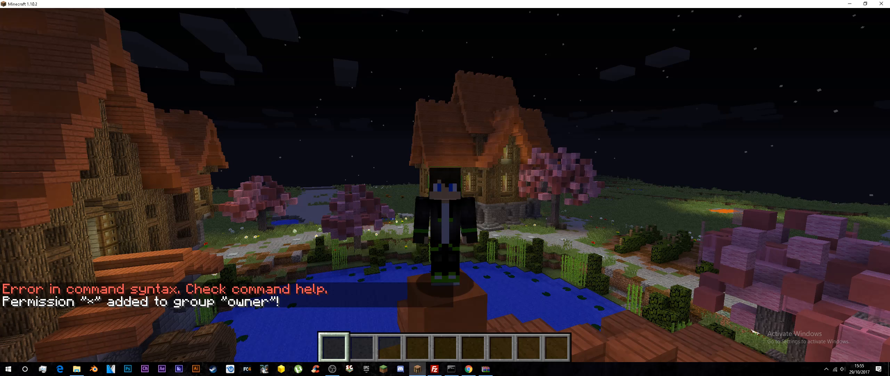
Step: Assign the player to the owner group with /pex user, the player's username, and group set owner
key("slash")
type("pex")
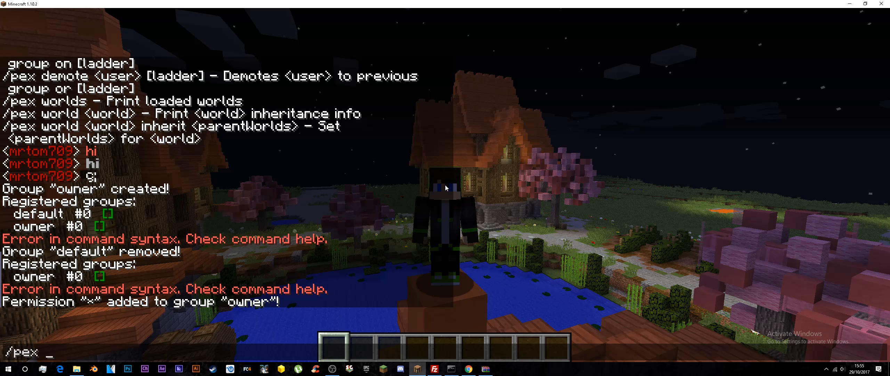
type(" user")
key("Tab")
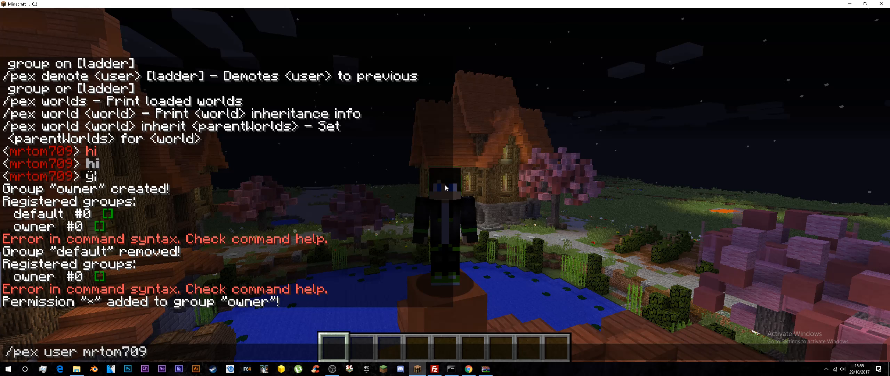
type("group set ")
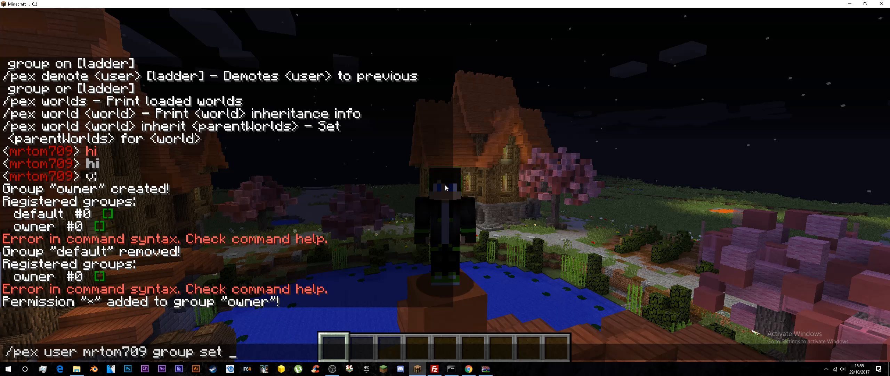
type("owner")
key("Return")
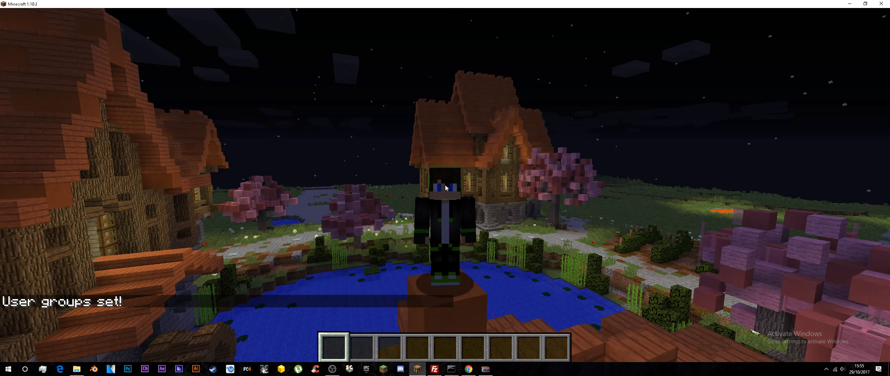
Step: Check the player's group membership and permissions by running /pex user with the player's username, and read the listing in the chat
key("t")
key("Escape")
key("slash")
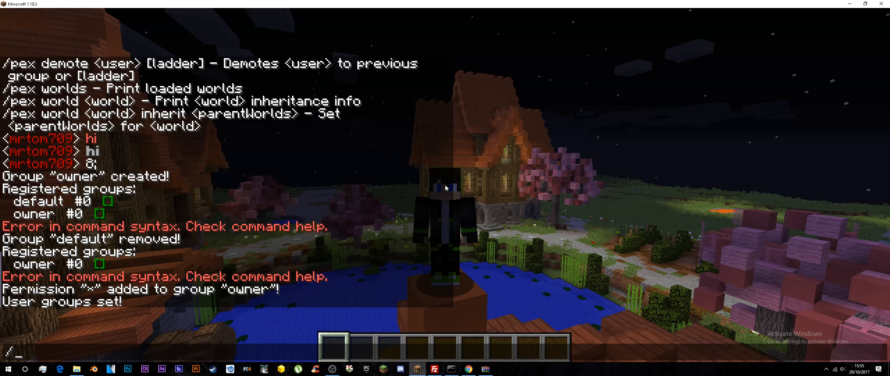
type("pex user mrtom709")
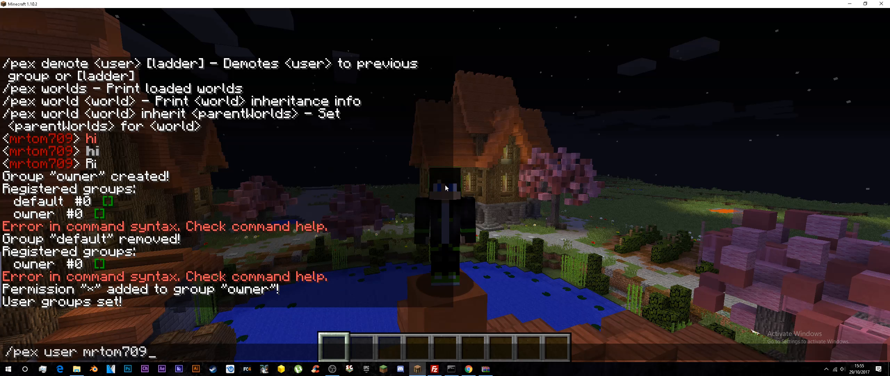
key("Return")
key("t")
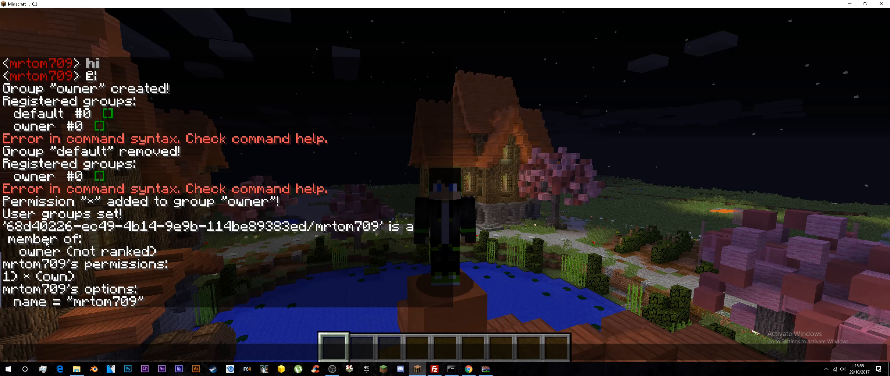
key("Escape")
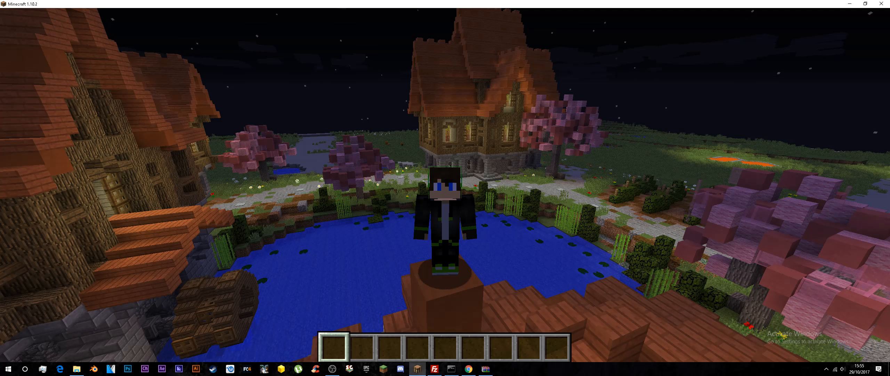
Step: Abandon the empty command and send hi in chat to check how the player's name is displayed
key("slash")
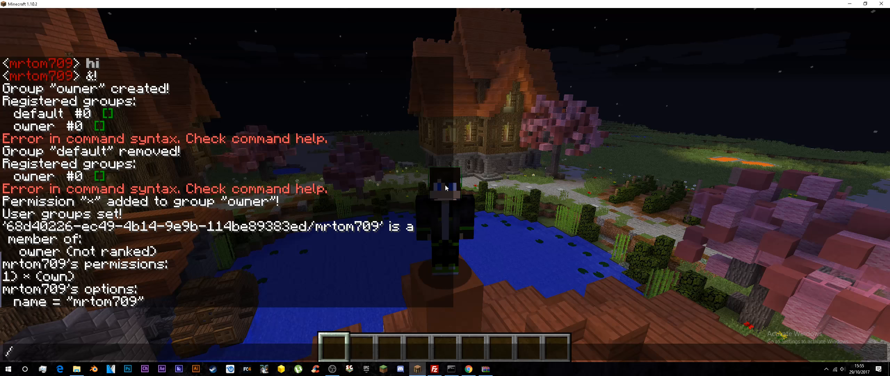
key("Escape")
type("thi")
key("Return")
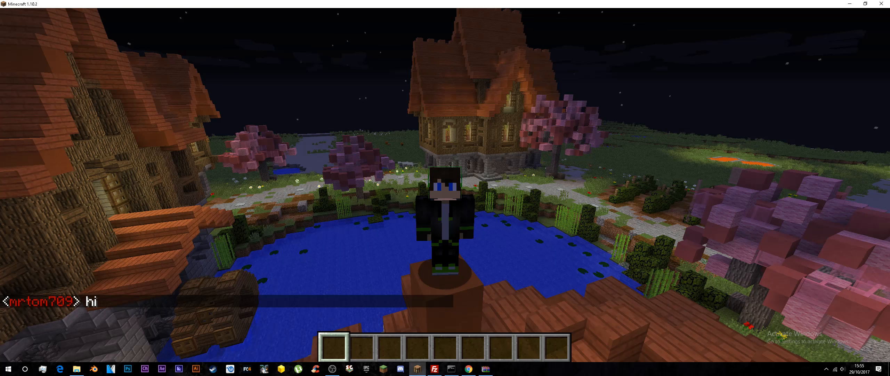
Step: Send the chat message &8[&cOwner&8] to preview an Owner tag with coloured text and brackets
type("t")
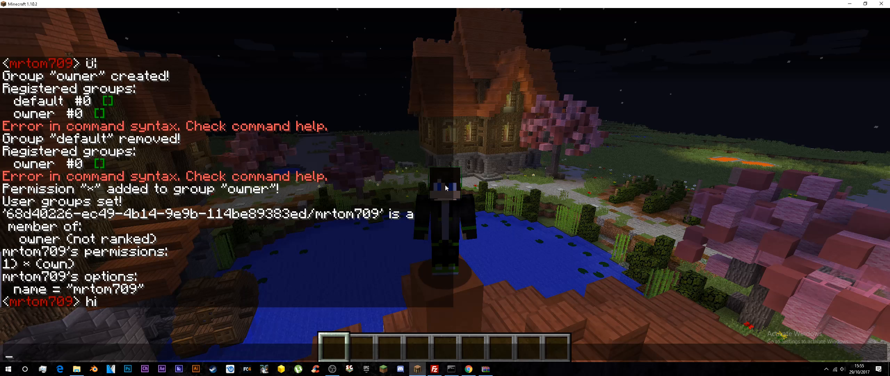
type("&8")
key("BackSpace")
type("8")
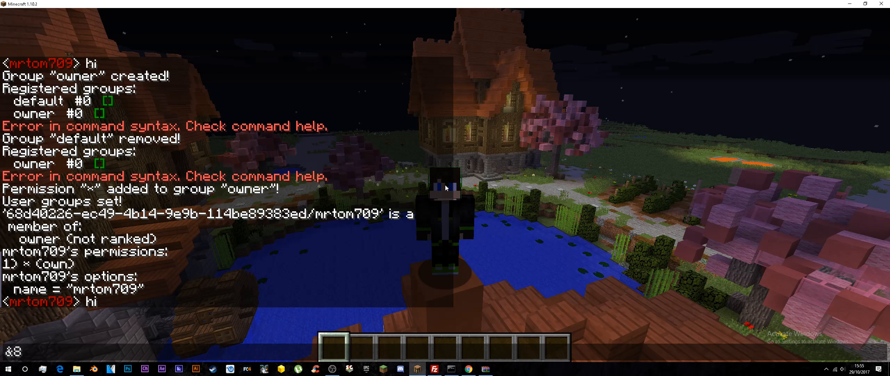
type("[")
key("BackSpace")
type("[&cOw")
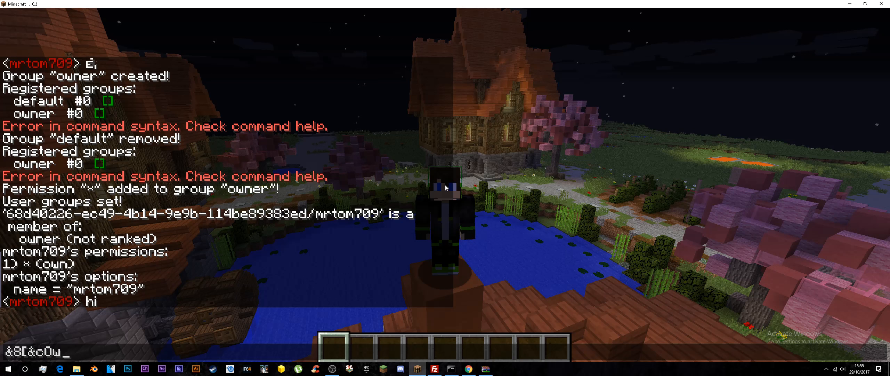
type("ner&8]")
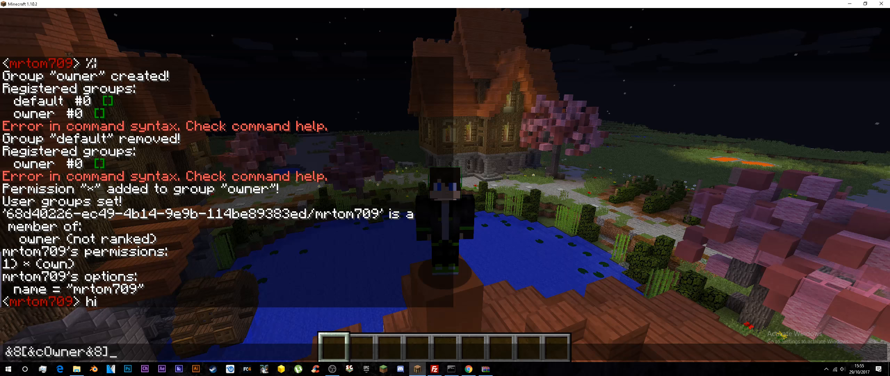
key("Return")
Step: Send the chat message &ke&rOwner&ke to demonstrate the obfuscated text code on both sides of the word Owner
key("t")
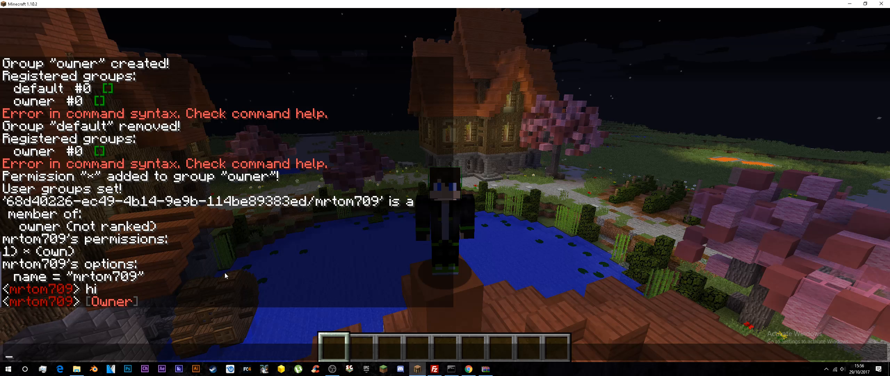
type("&k")
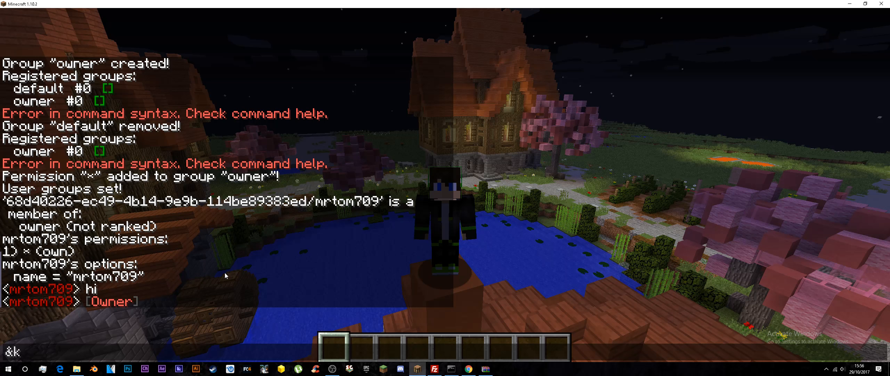
type("&rOwner")
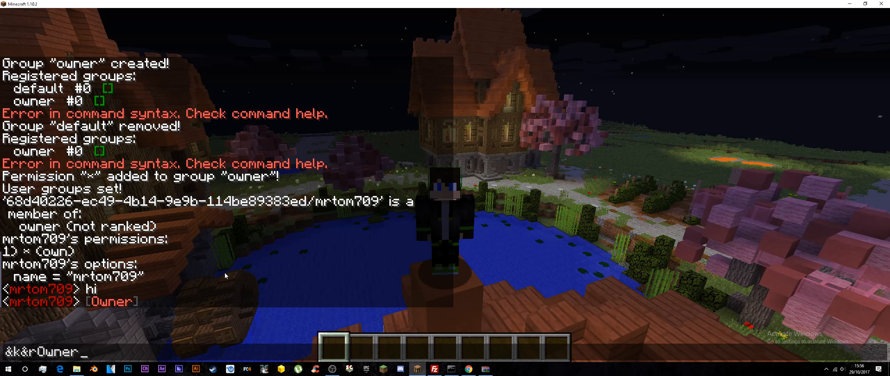
type("&k")
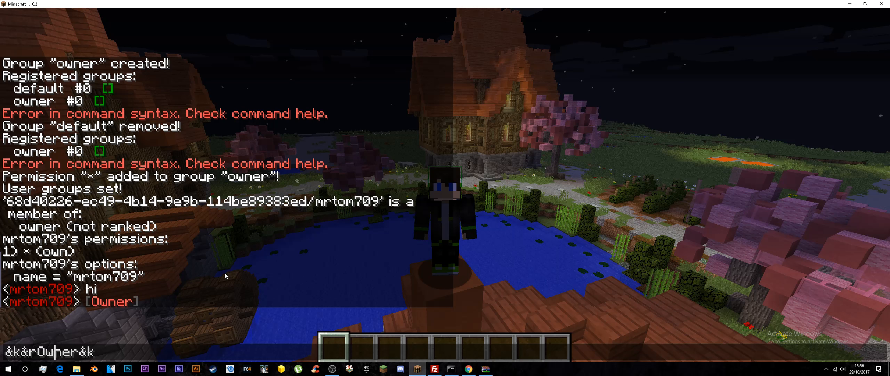
key("Right")
type("e")
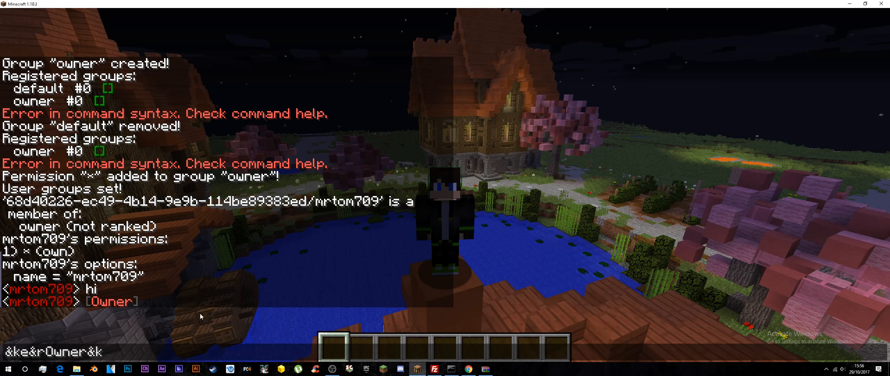
left_click(160, 347)
type("e")
key("Return")
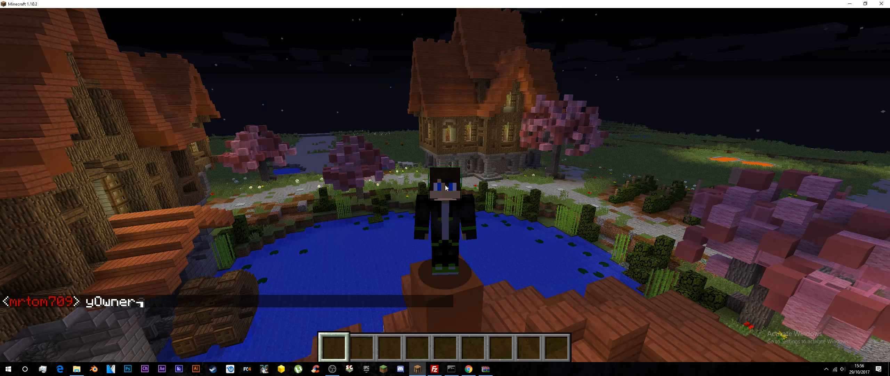
Step: Set the owner group's prefix with /pex group owner prefix [owner] and send hi in chat to test it
key("slash")
type("pex g")
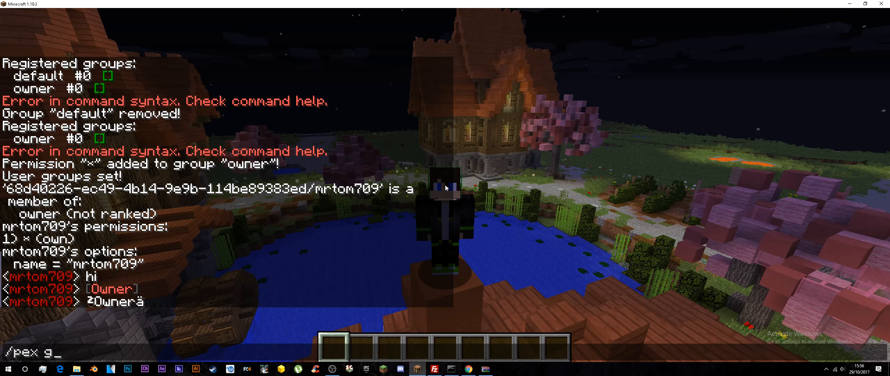
type("roup owner ")
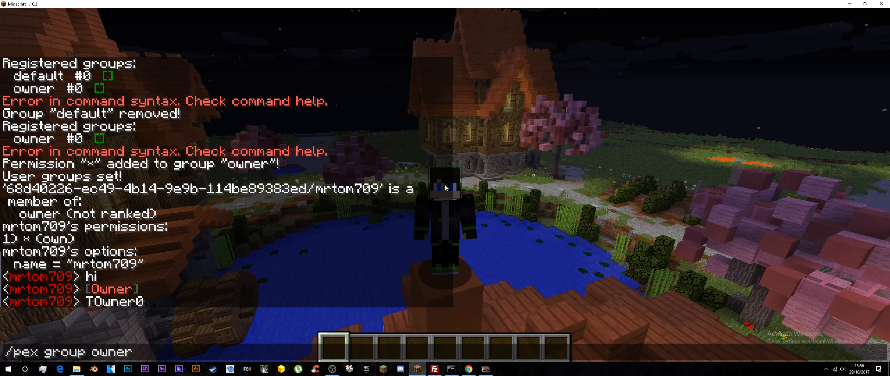
type("prefix")
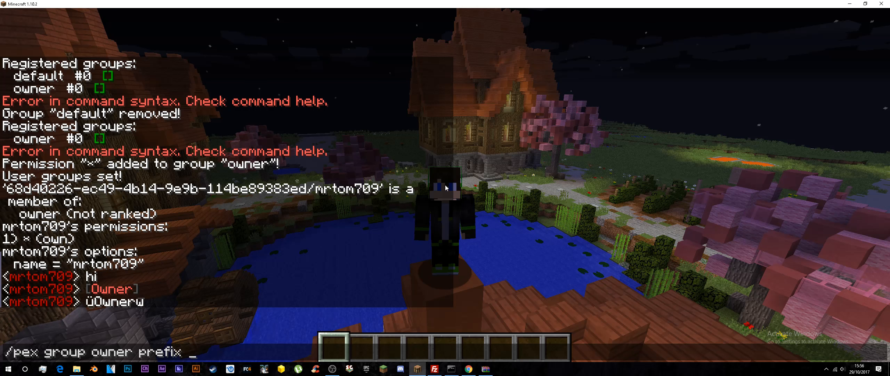
type(" [owner]")
key("Return")
type("thi")
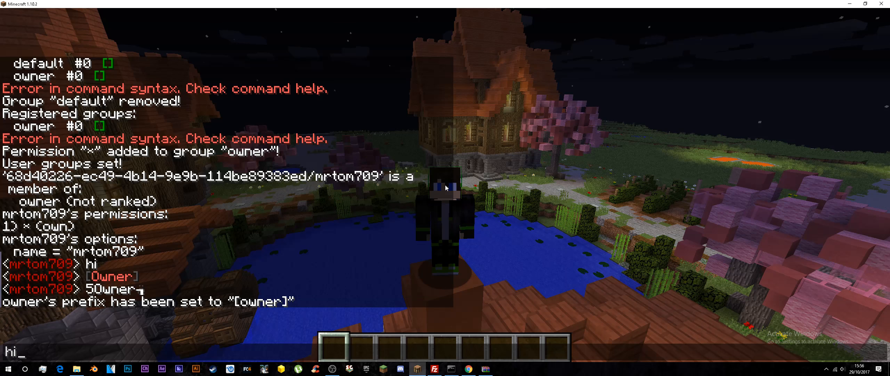
key("Return")
type("t")
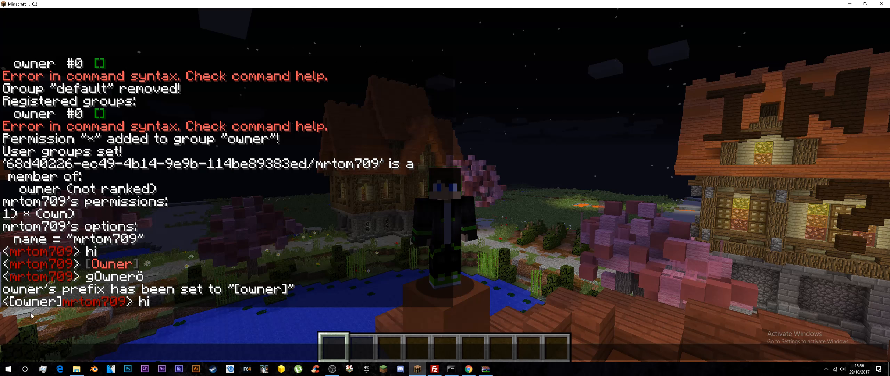
type("hi")
key("Up")
key("Up")
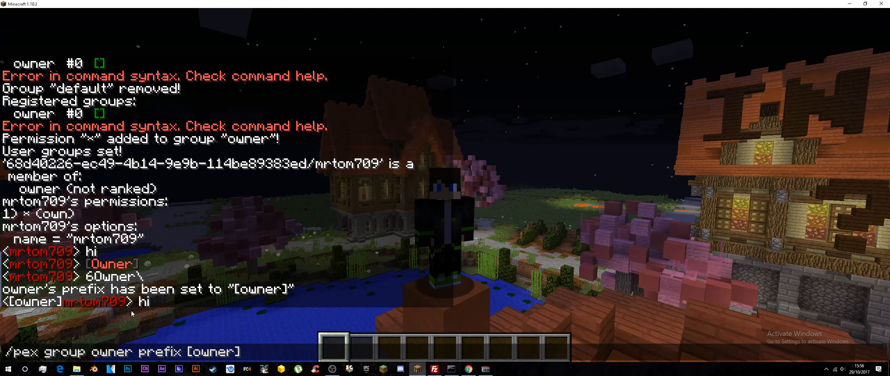
key("Left")
key("Left")
key("Left")
key("Right")
key("Right")
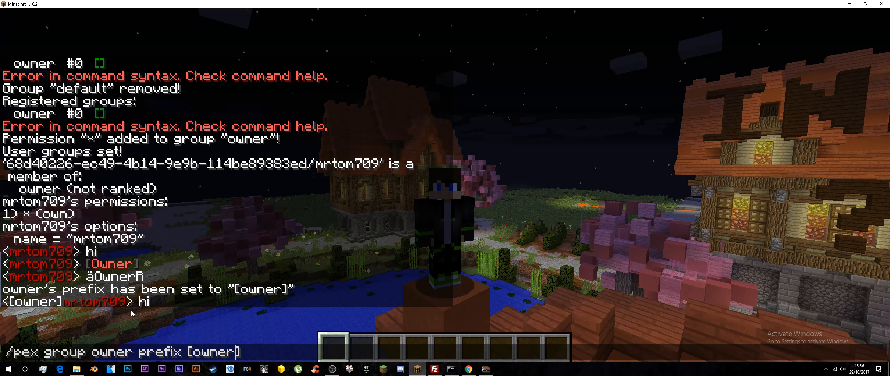
key("BackSpace")
key("ctrl+a")
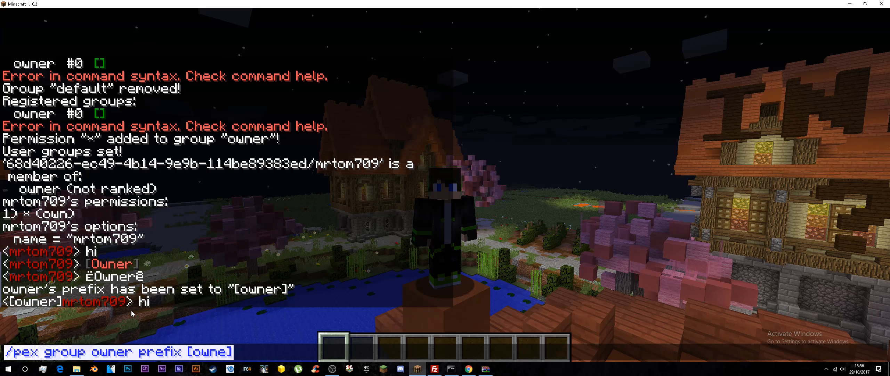
Step: Send the chat message &1A &2b to demonstrate how two different colour codes affect text
type("&1")
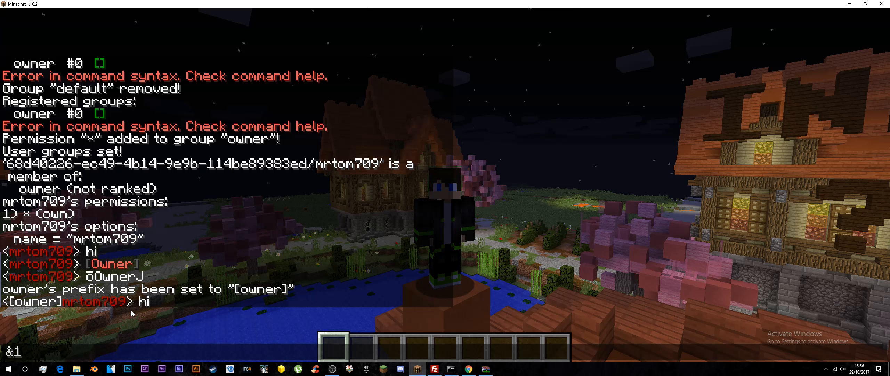
type("A ")
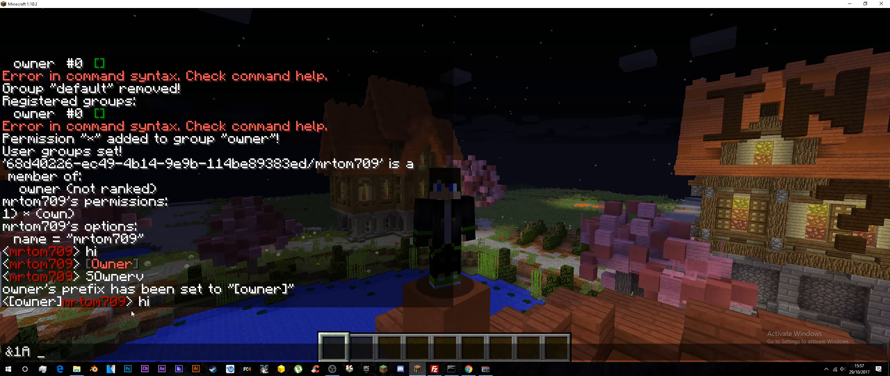
type("&2b")
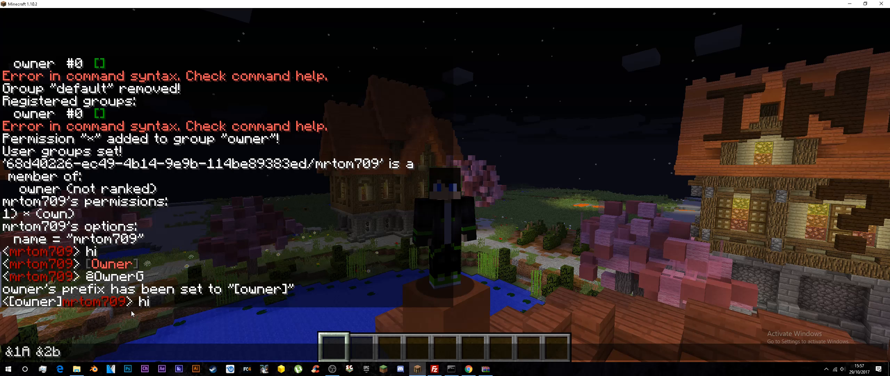
key("Return")
Step: Set the owner group's prefix with /pex group owner prefix &7[&5Owner&7] and send hi in chat to test it
key("t")
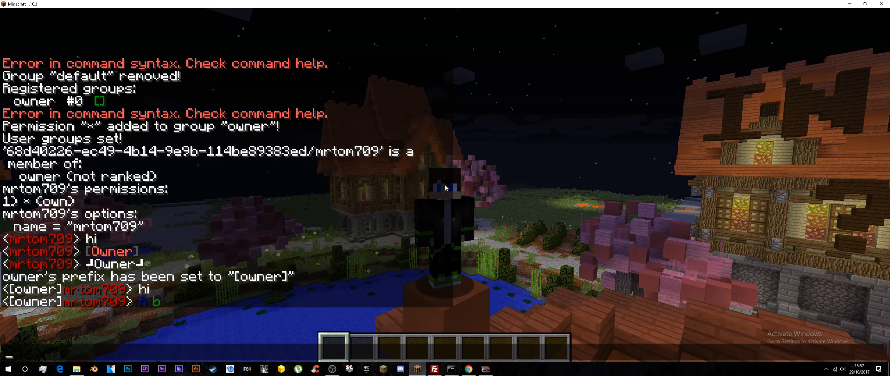
key("Up")
key("Up")
key("Up")
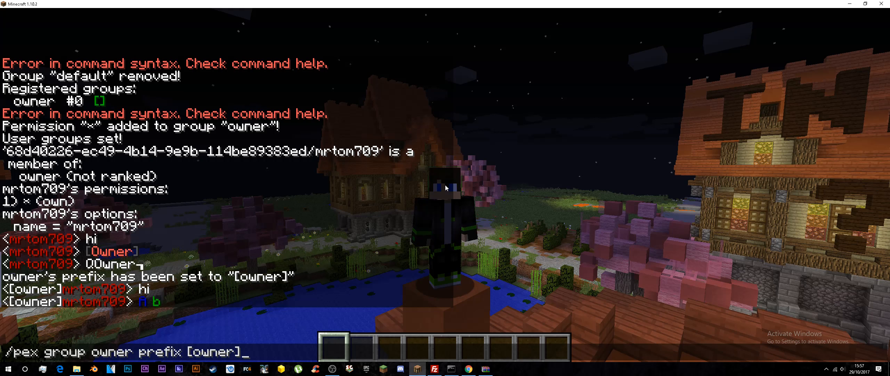
key("BackSpace")
key("BackSpace")
key("BackSpace")
key("BackSpace")
key("BackSpace")
key("BackSpace")
key("BackSpace")
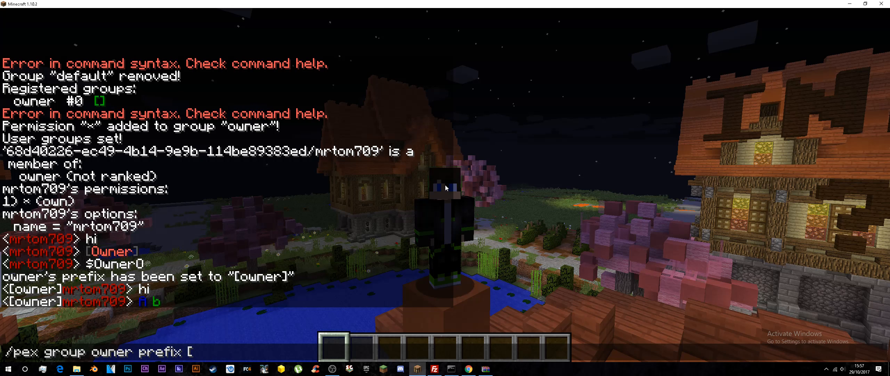
type("&")
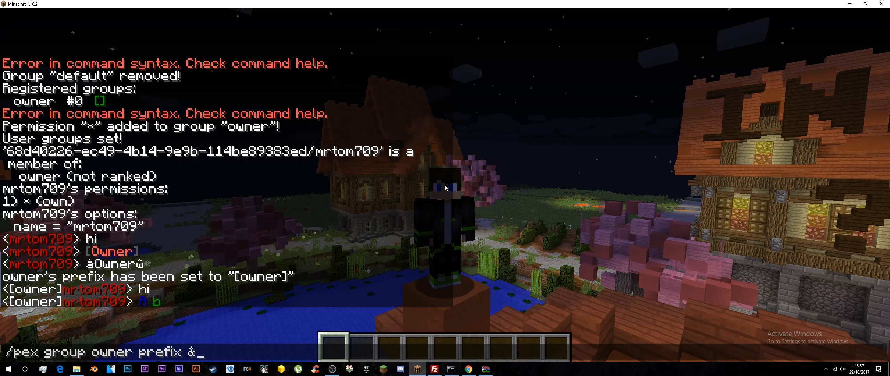
type("7")
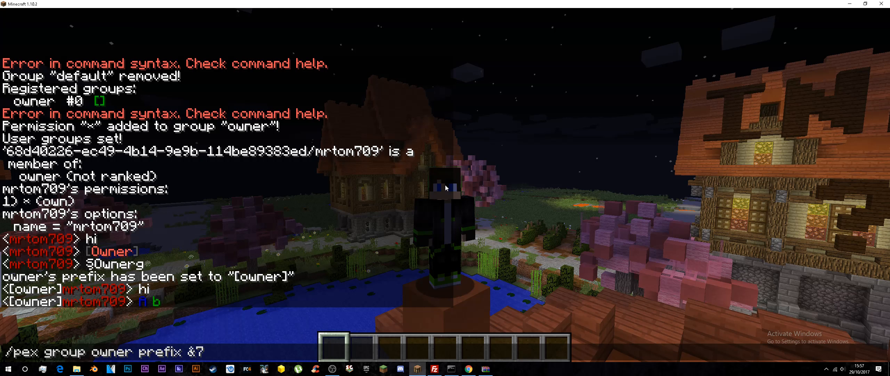
type("[&")
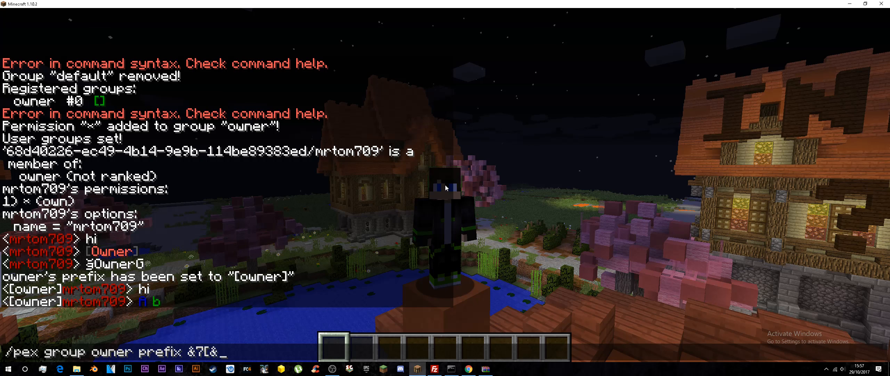
type("50wner")
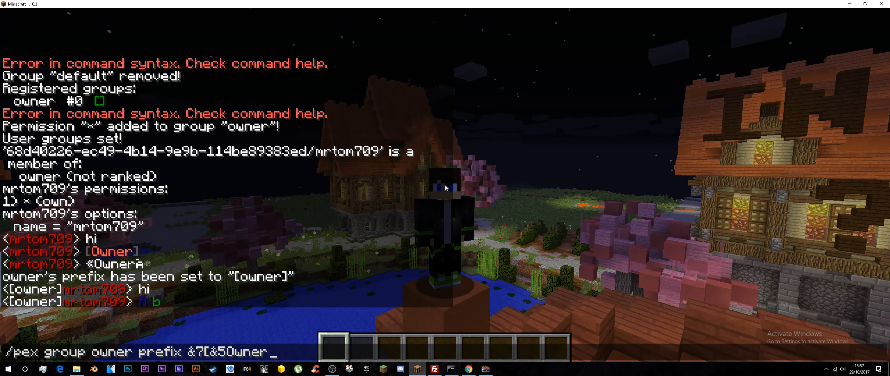
type("&7]")
key("Return")
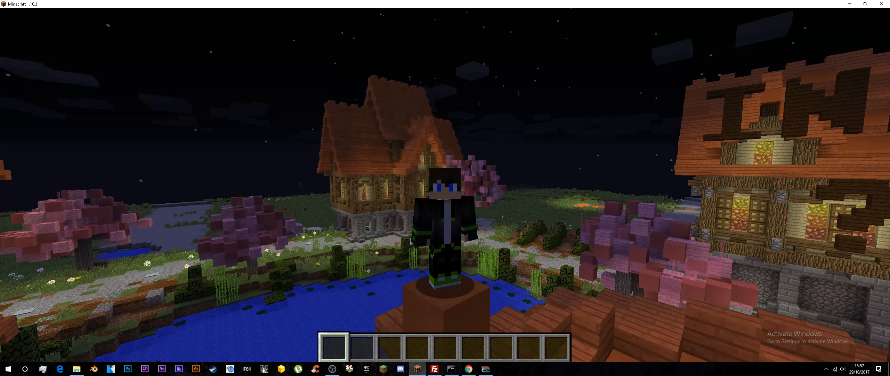
type("thi")
key("Return")
Step: Change the owner group's prefix to &7[&4Owner&7] and send ghi in chat to check the new colour
key("t")
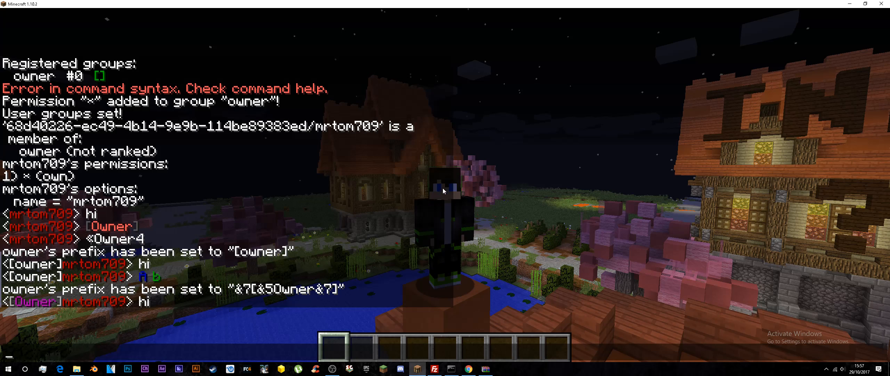
key("Up")
key("Up")
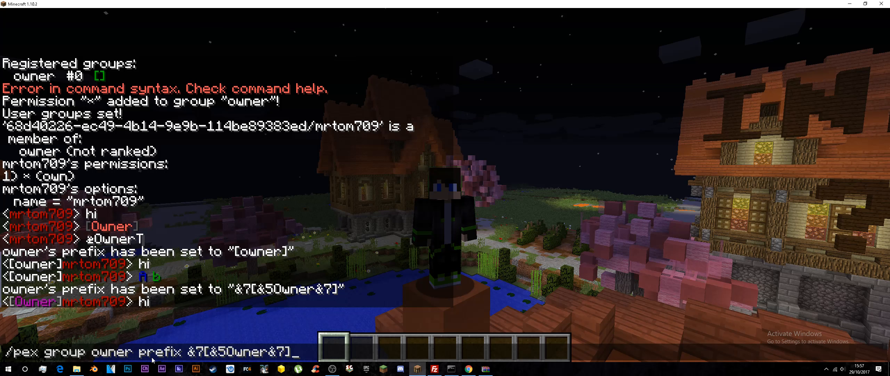
key("Left")
key("Left")
key("Left")
key("Left")
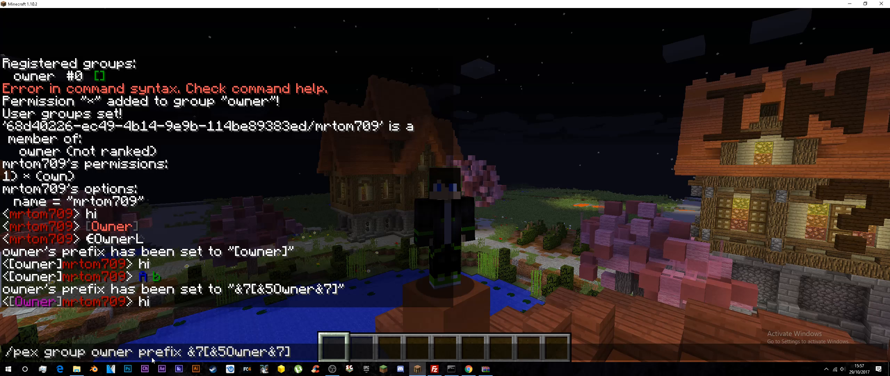
key("Left")
key("Left")
key("Left")
key("Left")
key("BackSpace")
type("4")
key("Return")
type("tghi")
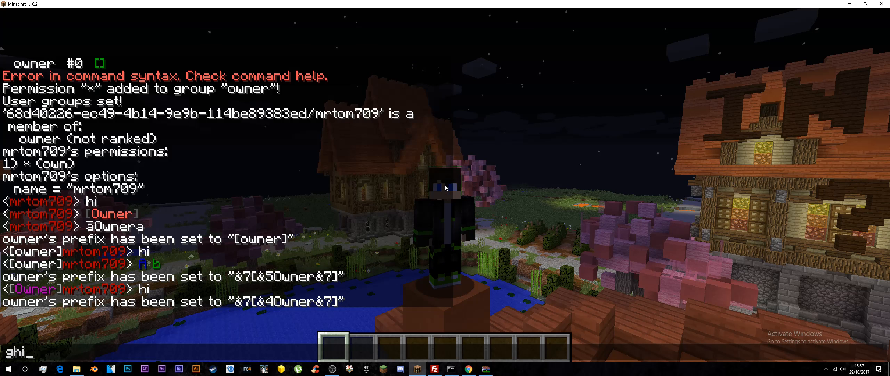
key("Return")
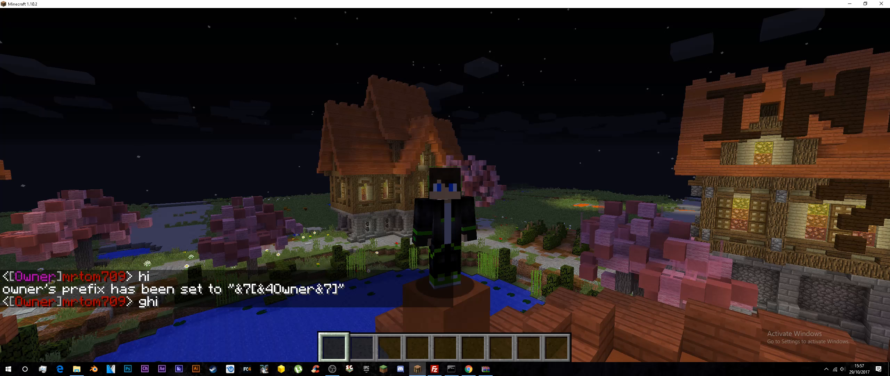
Step: Add the bold code before the opening bracket, setting the owner prefix to &7&l[&4Owner&7], and send hi in chat
key("t")
key("Up")
key("Up")
key("Left")
key("Left")
key("Left")
key("Left")
key("Left")
key("Left")
key("Left")
key("Left")
key("Left")
key("Left")
key("Left")
key("Left")
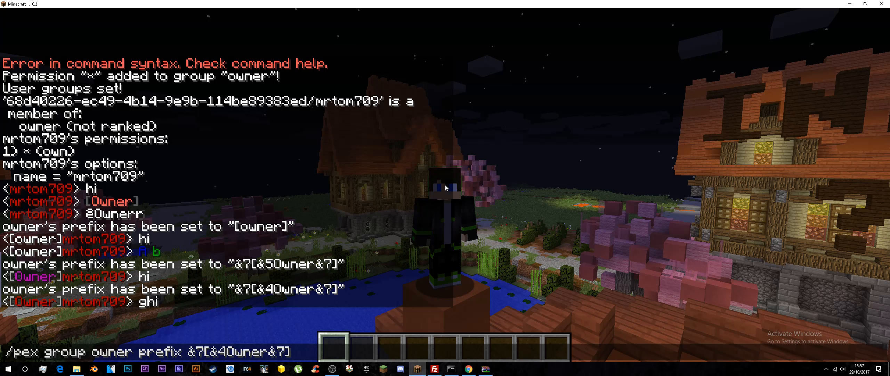
key("Right")
type("&l")
key("Return")
type("thi")
key("Return")
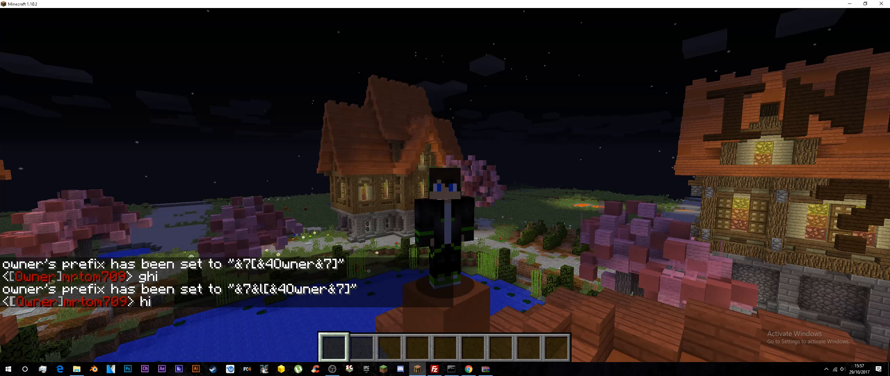
Step: Make the whole owner tag bold by setting the prefix to &7&l[&4&lOwner&7&l] and send hi in chat
key("t")
key("Up")
key("Up")
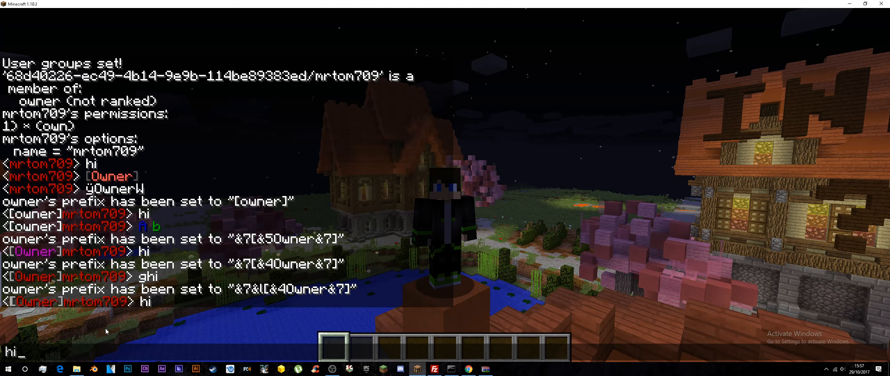
key("Left")
key("Left")
key("Left")
key("Left")
key("Left")
key("Left")
key("Left")
key("Left")
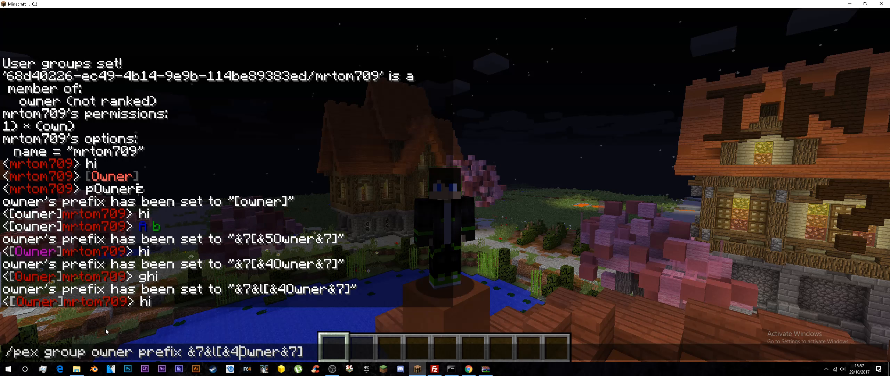
type("&l")
key("Right")
key("Right")
key("Right")
key("Right")
key("Right")
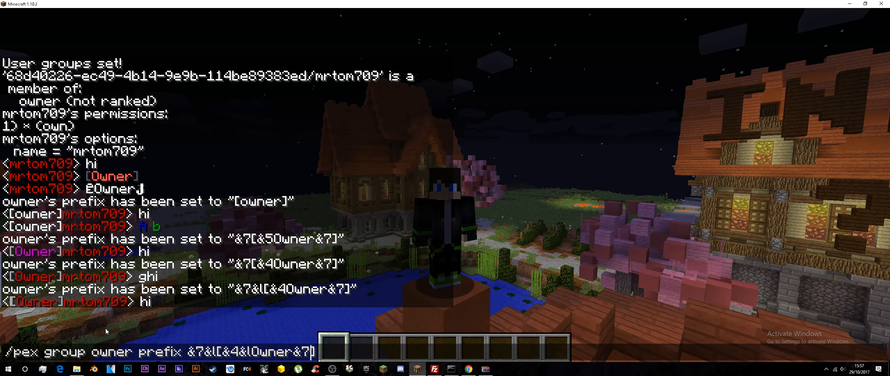
key("Right")
key("Right")
key("Right")
key("Return")
type("thi")
key("Return")
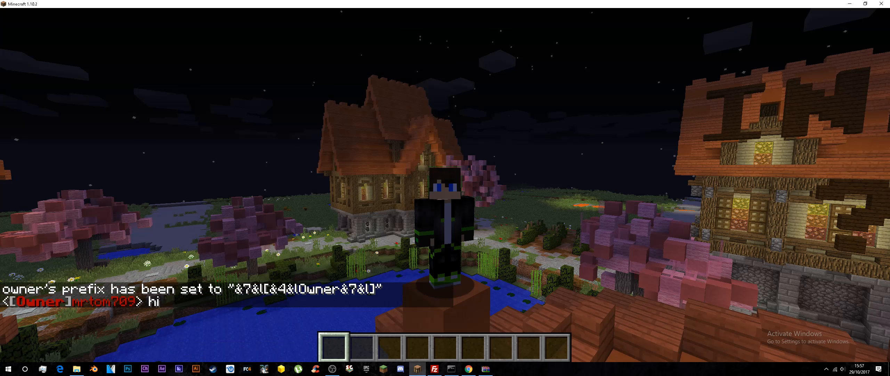
Step: Reset the owner group's prefix to the non-bold version &7[&4Owner&7]
key("t")
key("Up")
key("Up")
key("Up")
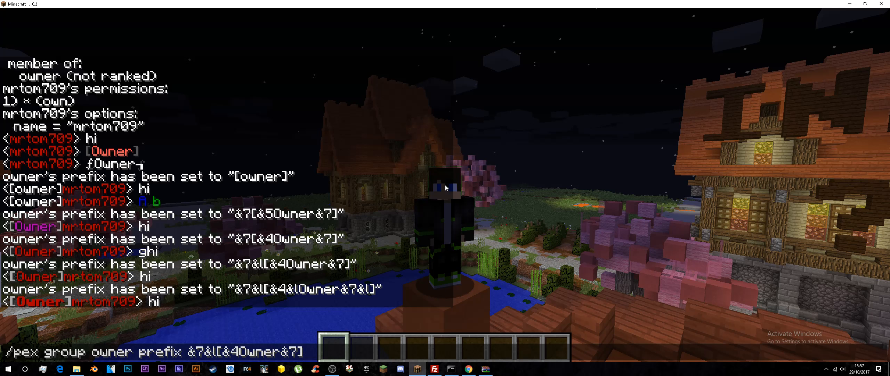
key("Up")
key("Up")
key("Return")
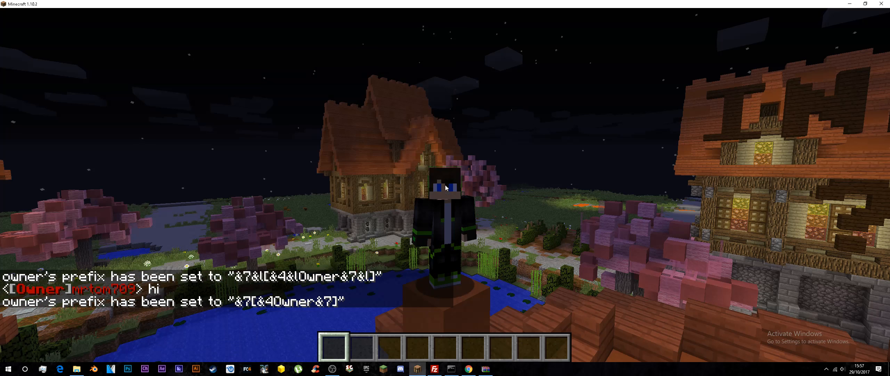
Step: Recolour the word Owner by setting the group's prefix to &7[&cOwner&7] and send hi in chat to test it
key("t")
key("Up")
key("Left")
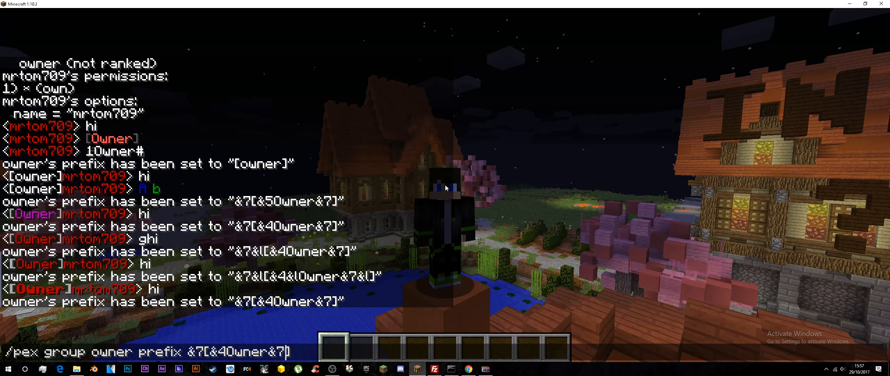
key("BackSpace")
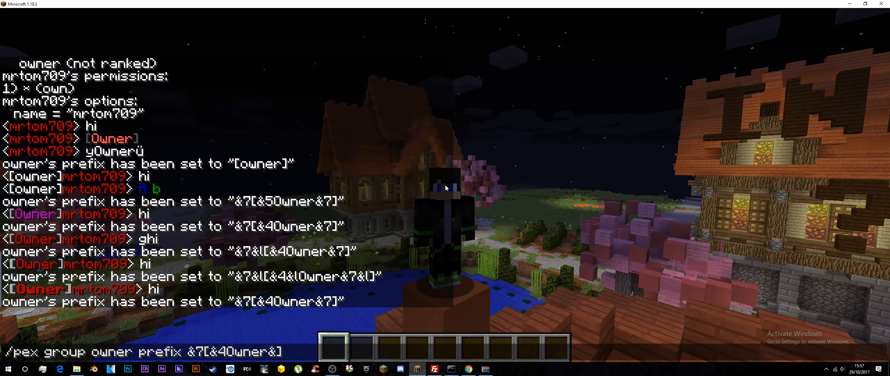
type("7")
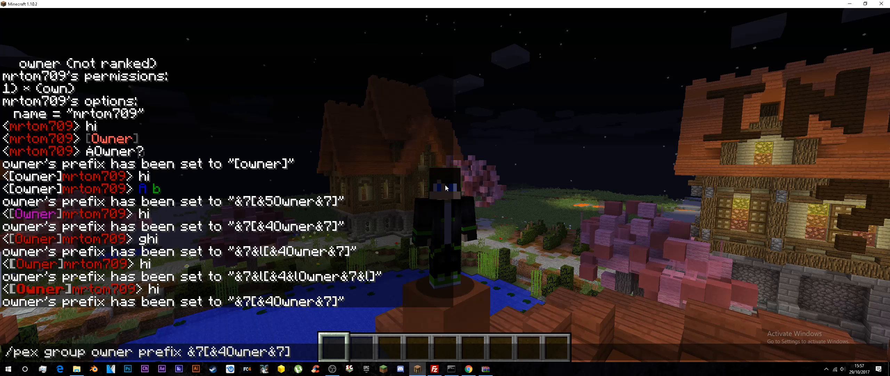
key("Left")
key("Left")
key("Left")
key("Left")
key("Left")
key("Left")
key("Left")
key("BackSpace")
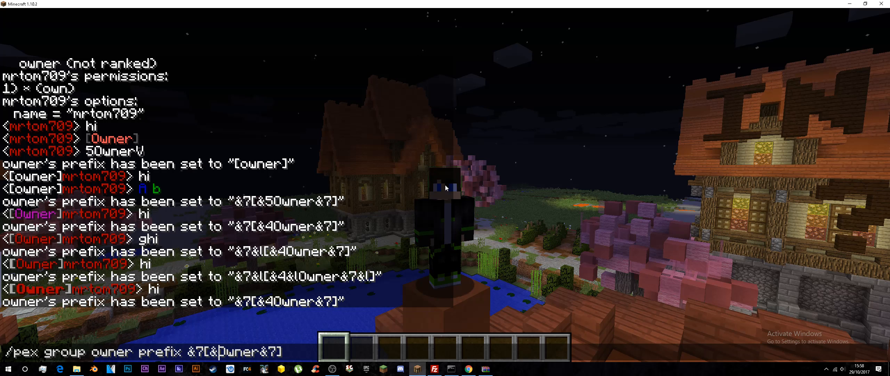
type("c")
key("Return")
type("hi")
key("Return")
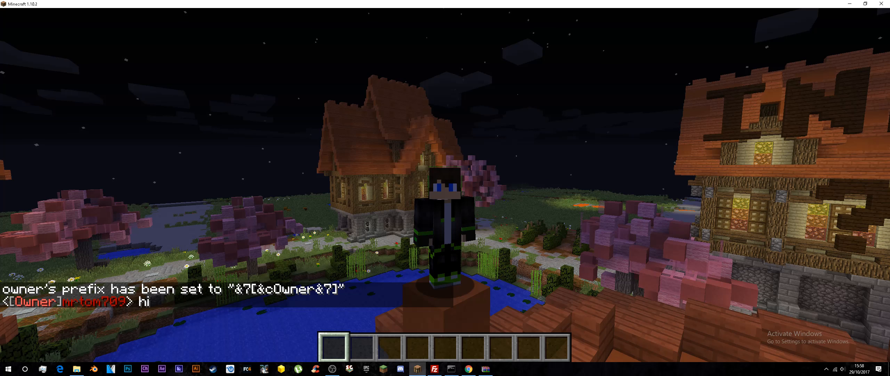
Step: Create a new PermissionsEx group called member with the in-game command /pex group member create
key("slash")
type("pex gr")
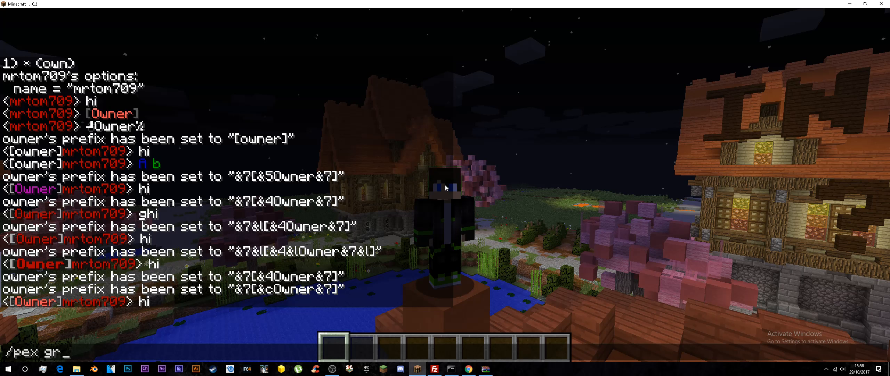
type("oup Memeb")
key("BackSpace")
key("BackSpace")
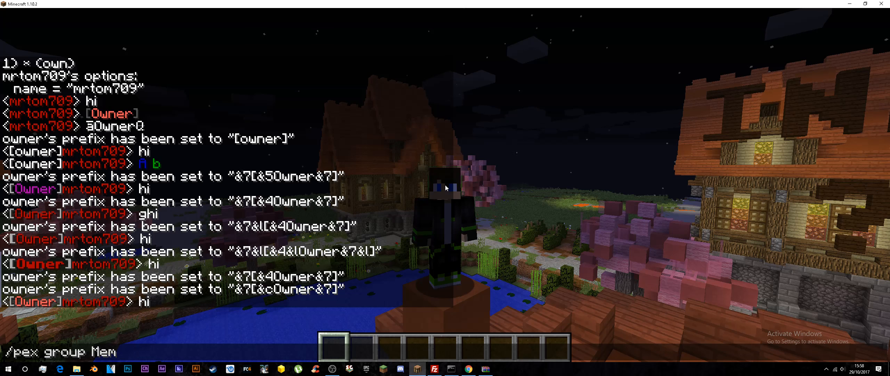
type("ber")
key("BackSpace")
key("BackSpace")
key("BackSpace")
key("BackSpace")
key("BackSpace")
key("BackSpace")
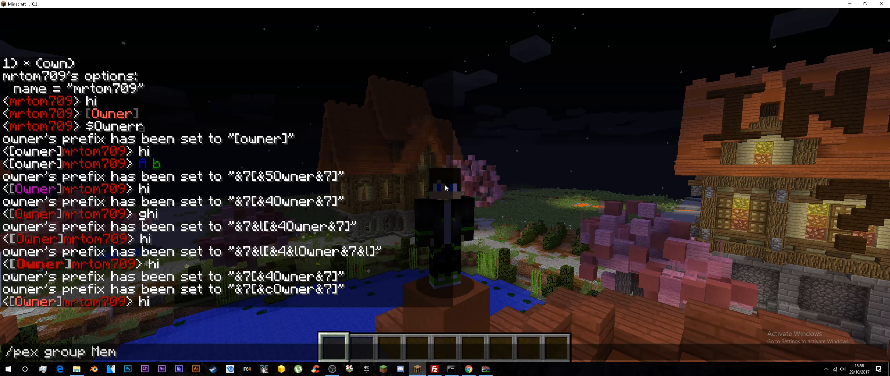
type("member c")
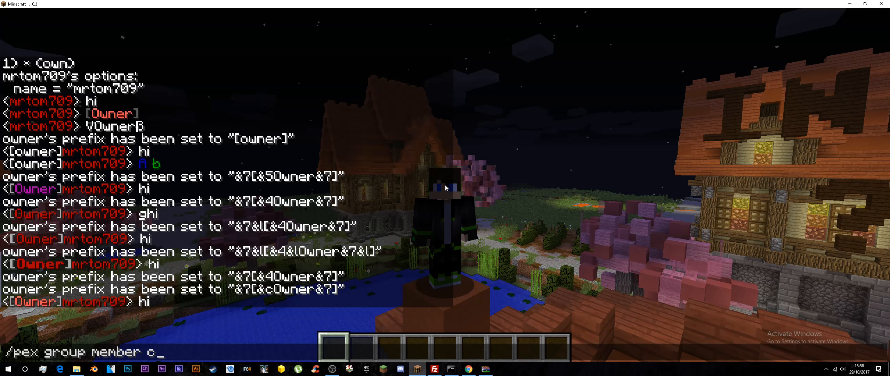
type("reate")
key("Return")
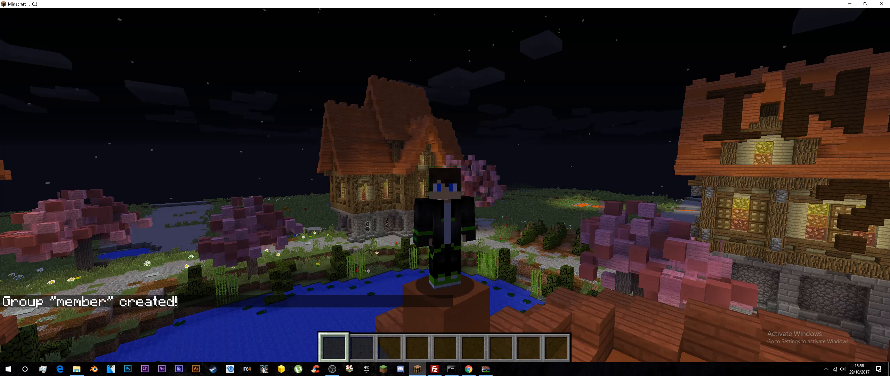
Step: Set the member group's chat prefix to &7[&2Member&7]
key("slash")
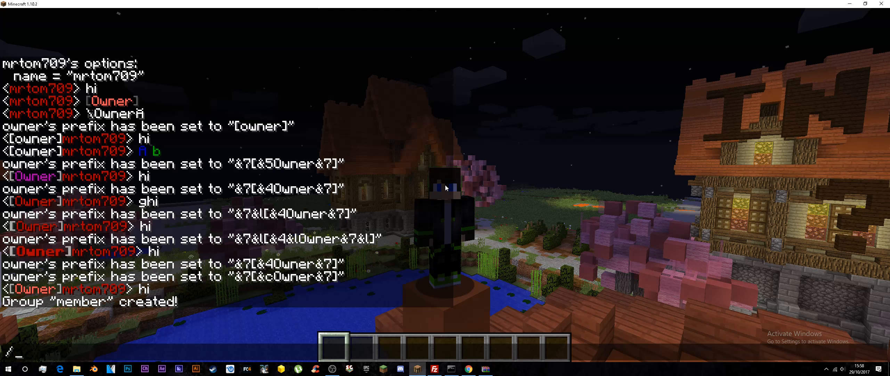
type("p")
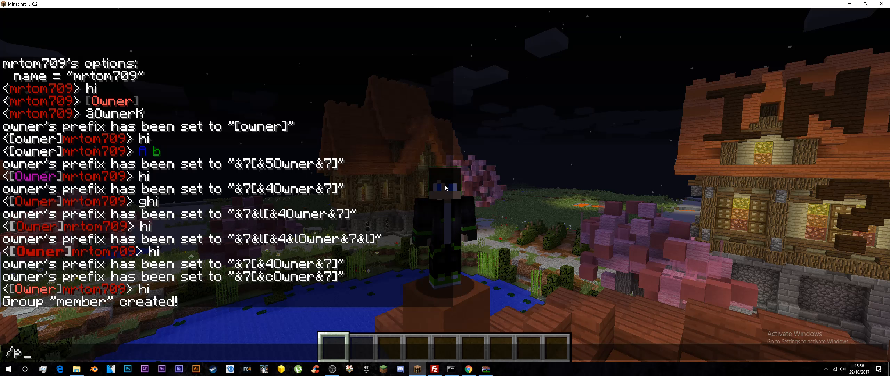
type("ex group member prefix &7")
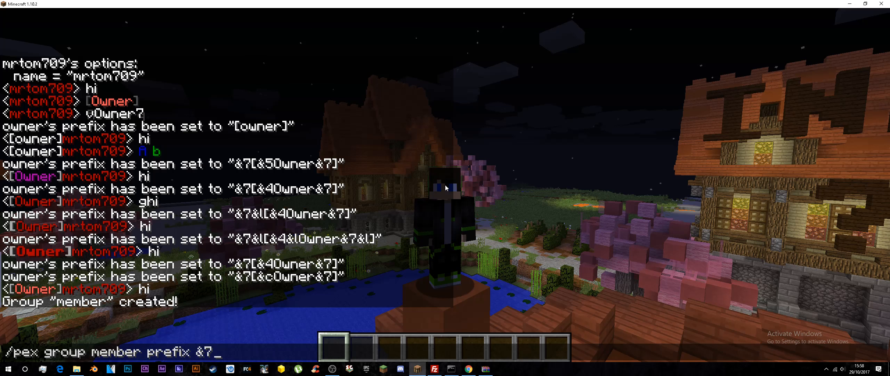
type("[&2Member&7")
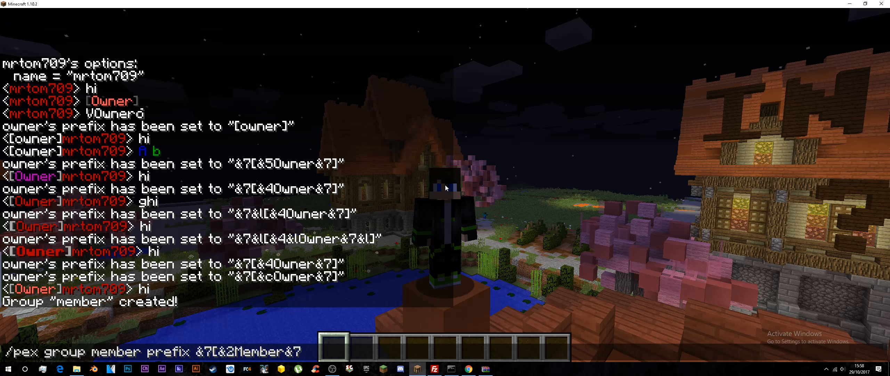
type("]")
key("Return")
Step: Set your own player's PermissionsEx group to member and send hi in chat to test the prefix
type("/p")
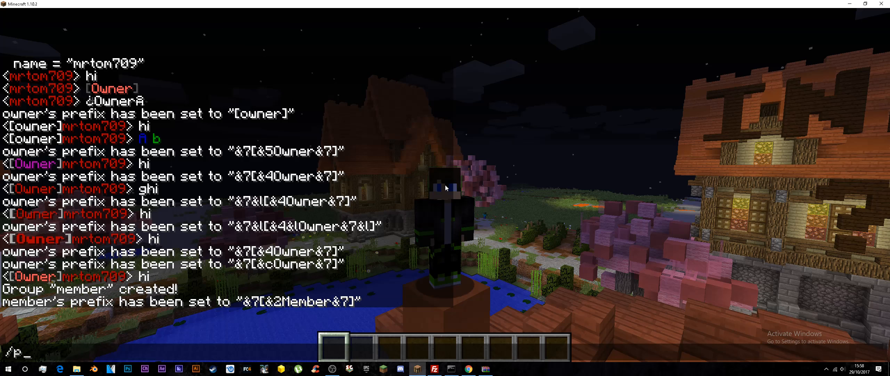
type("ex user mrtm")
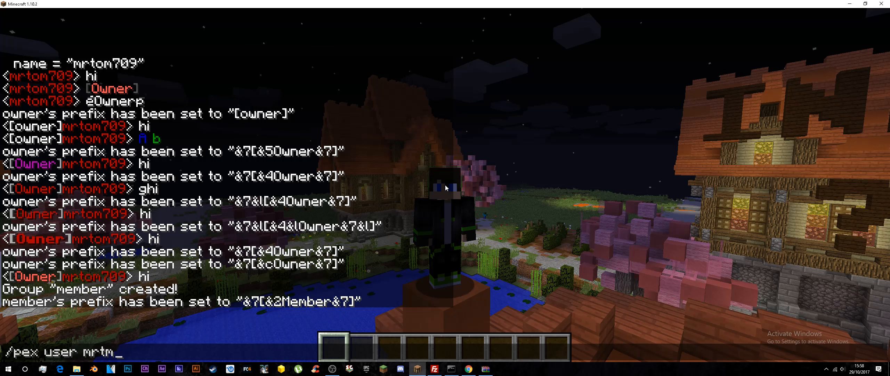
key("BackSpace")
type("om")
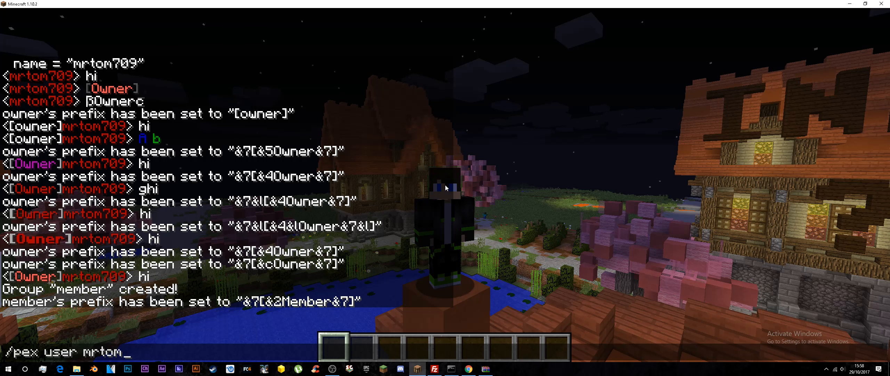
type("709 group set ")
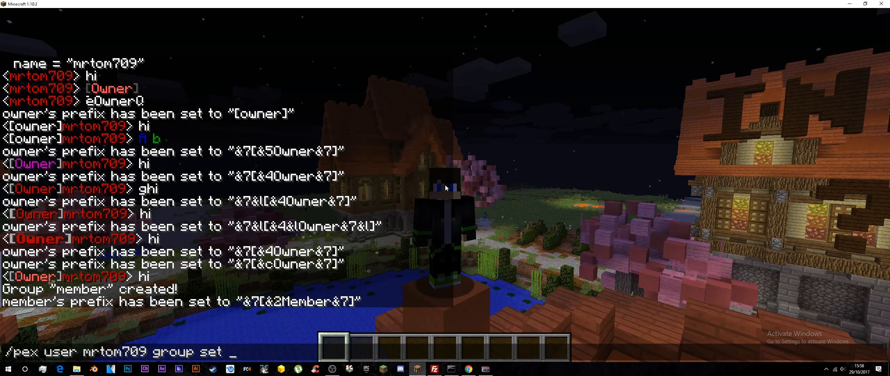
type("m")
key("BackSpace")
type("member")
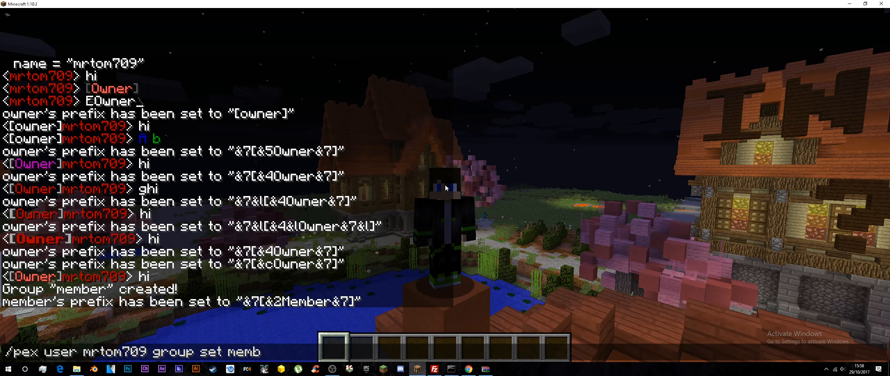
key("Return")
type("thi")
key("Return")
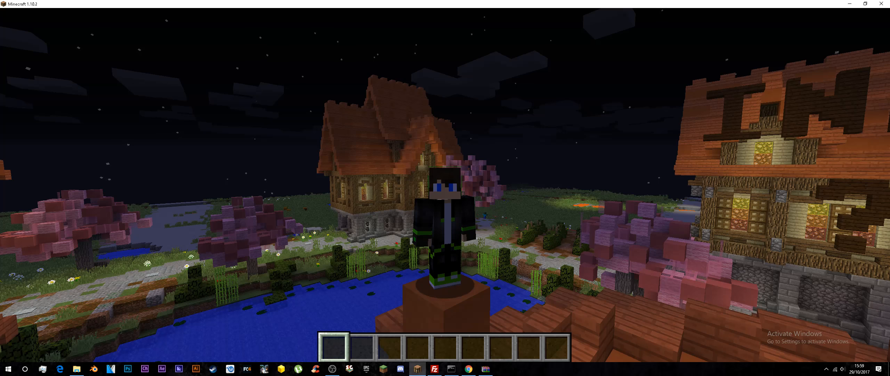
Step: Remove the * permission from your own player with the /pex user remove command
key("slash")
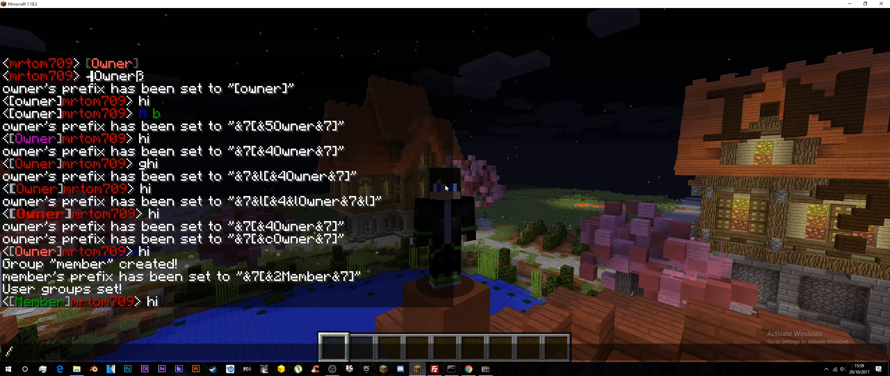
type("pex g")
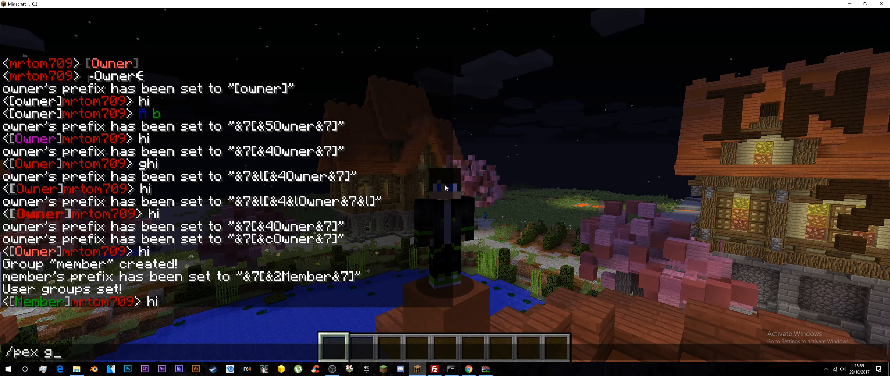
type("roup owner")
key("BackSpace")
key("BackSpace")
key("BackSpace")
key("BackSpace")
key("BackSpace")
key("BackSpace")
key("BackSpace")
key("BackSpace")
key("BackSpace")
key("BackSpace")
key("BackSpace")
type("useer mr")
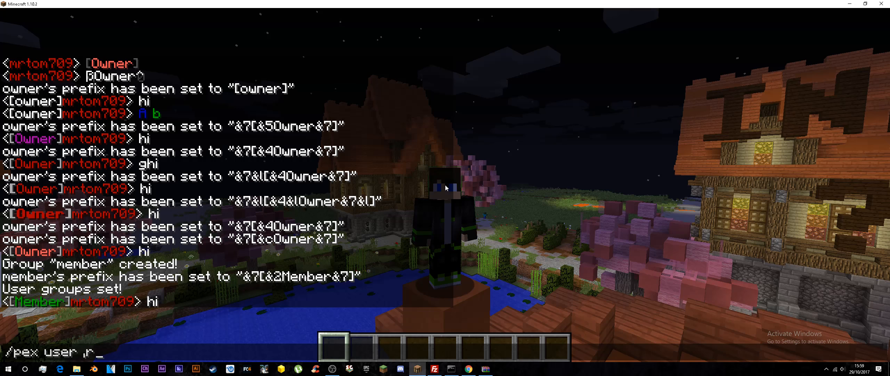
type("mrton70")
key("BackSpace")
key("BackSpace")
key("BackSpace")
key("BackSpace")
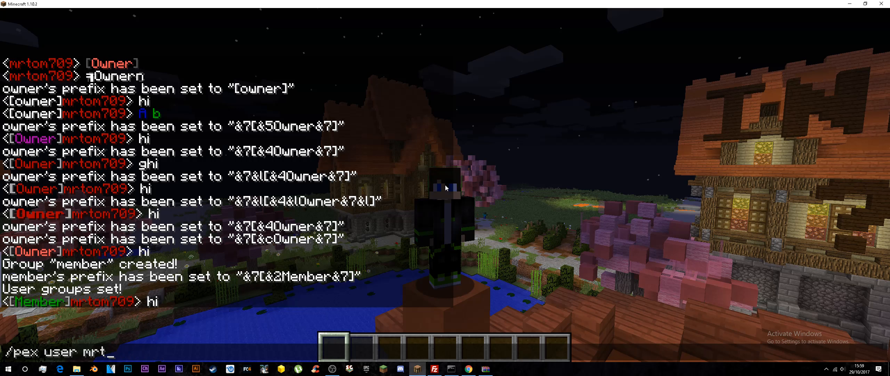
type("om709 remove x")
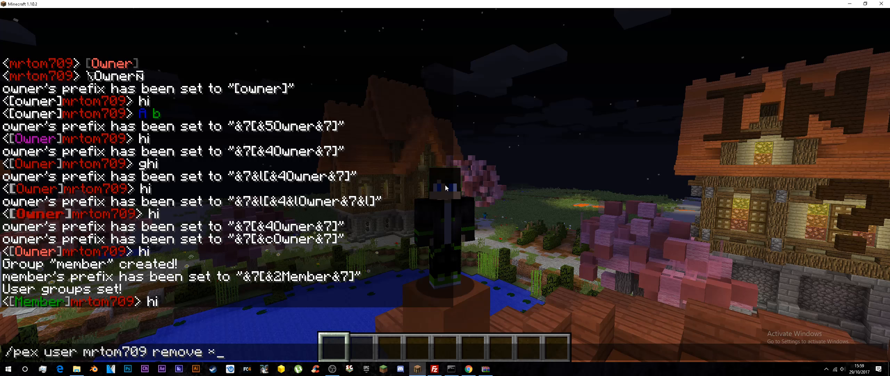
key("Return")
Step: De-op your own player and run /fly to test the member rank's access
type("/deop mrtom7")
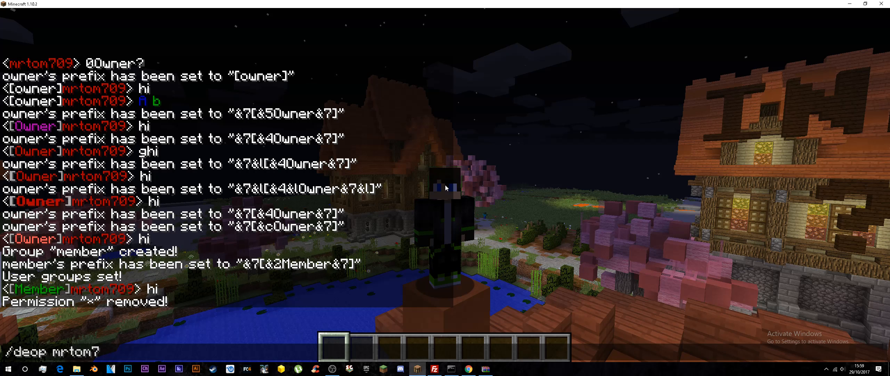
type("09")
key("Return")
type("/fly")
key("Return")
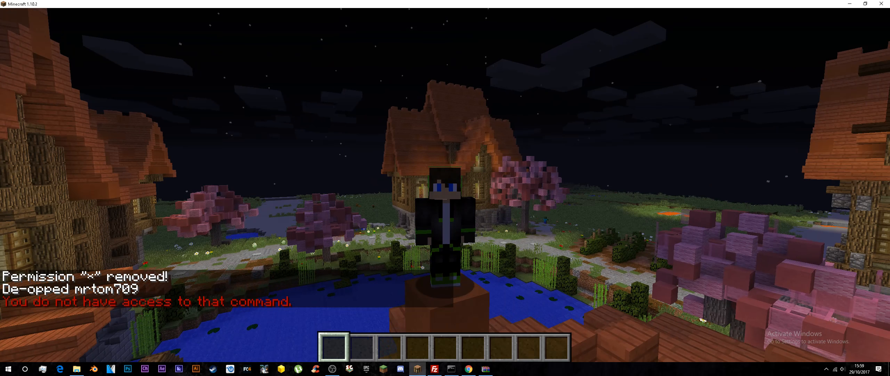
Step: Switch to the Multicraft server console in Chrome and add the essentials.fly permission to the player with pex user
key("t")
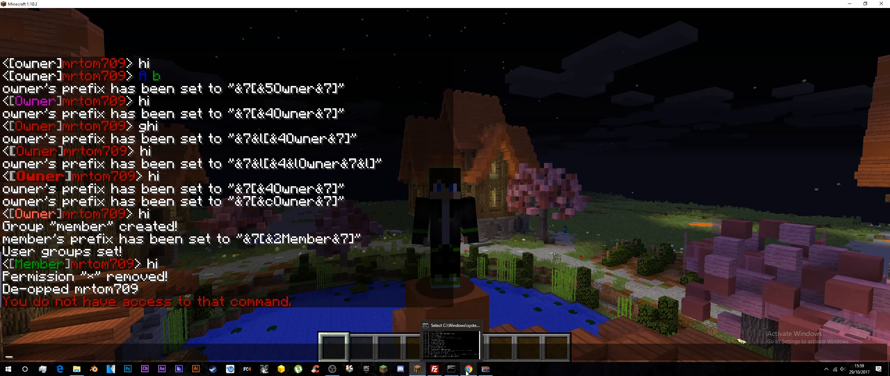
left_click(469, 369)
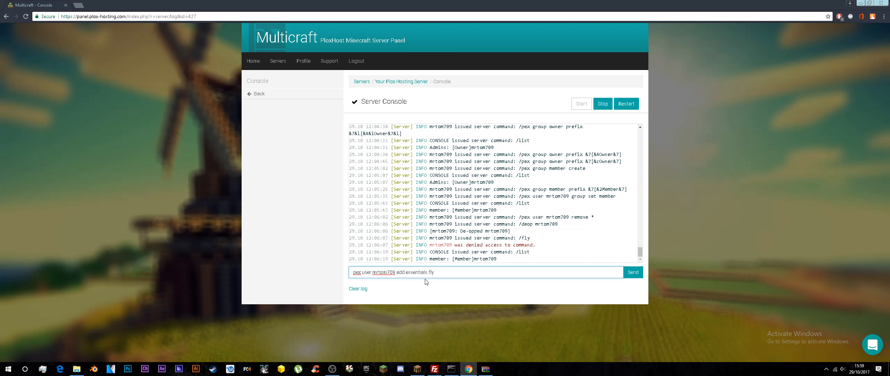
key("Return")
Step: Switch back to Minecraft, run /fly twice to turn on fly mode, and take off to test it
left_click(421, 369)
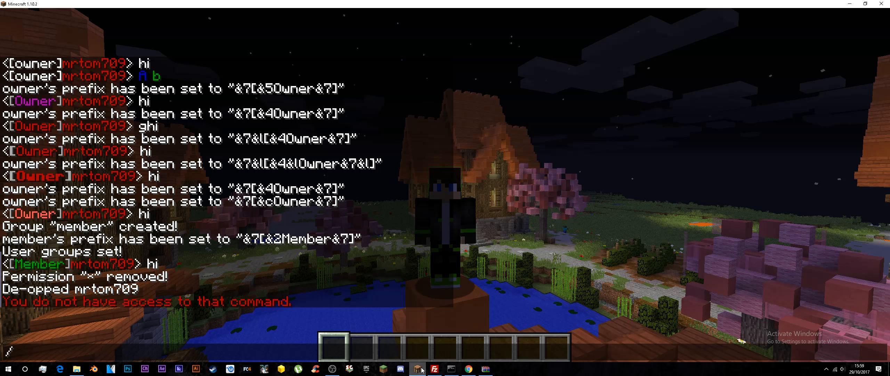
type("fly")
key("Return")
key("t")
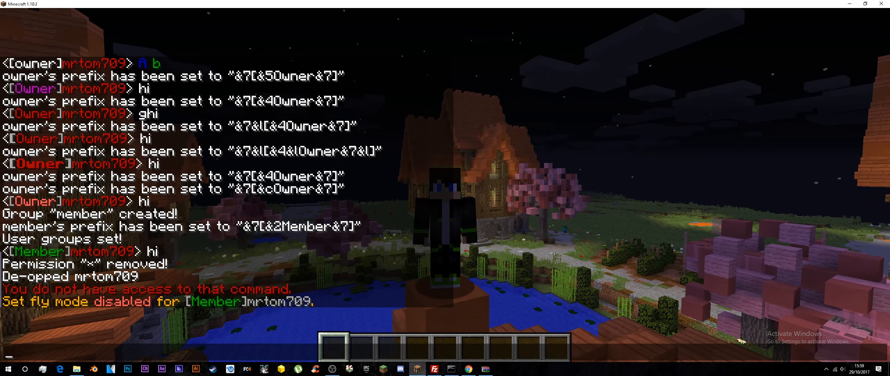
key("Up")
key("Return")
key("space")
key("space")
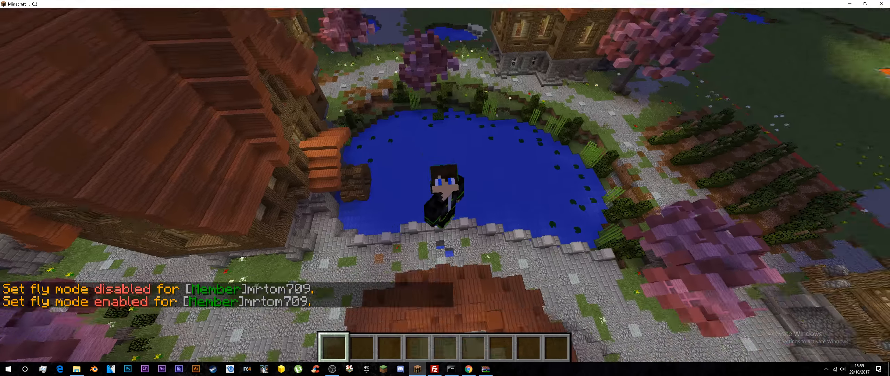
Step: Switch to the Multicraft server console in Chrome and run pex user with remove essential.fly for the player
key("super")
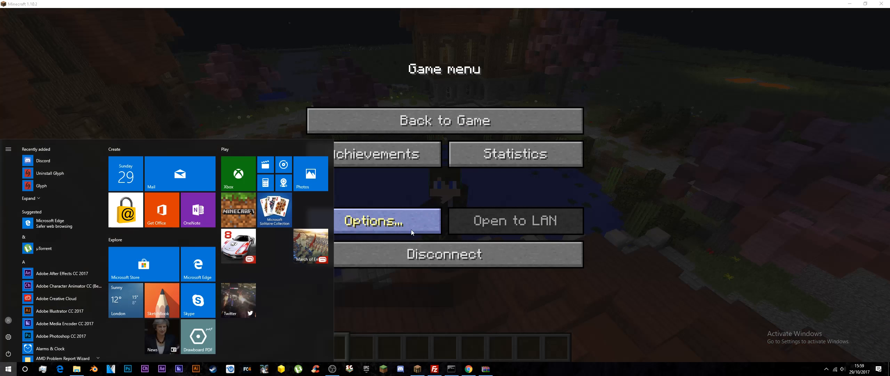
left_click(468, 368)
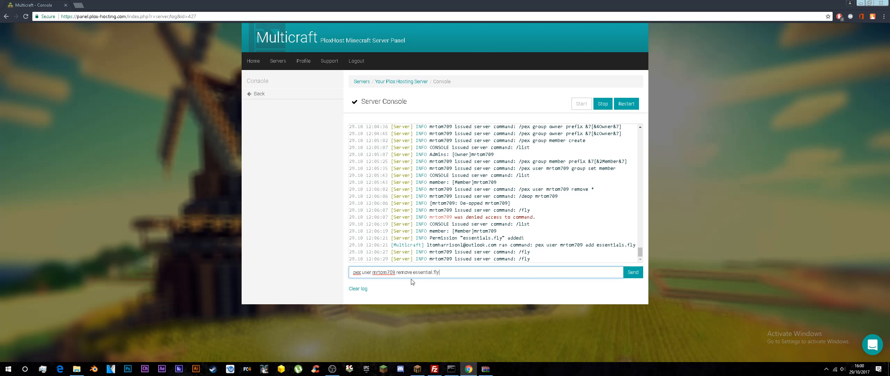
key("Return")
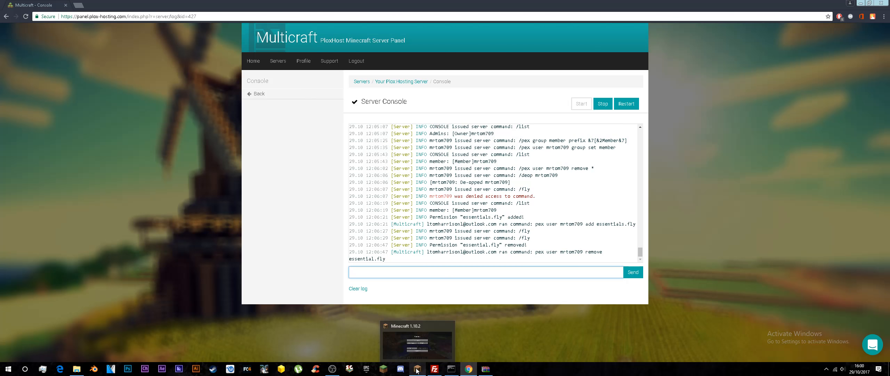
Step: Return to the Minecraft game and run /fly twice to check whether the player can still use it
left_click(418, 369)
key("Escape")
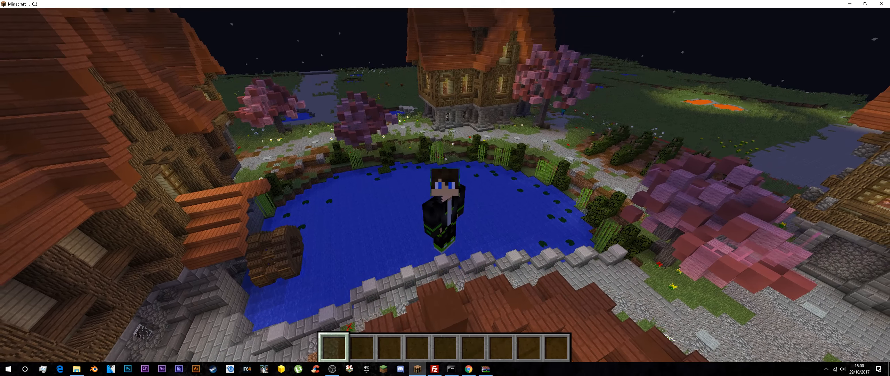
type("/fly")
key("Return")
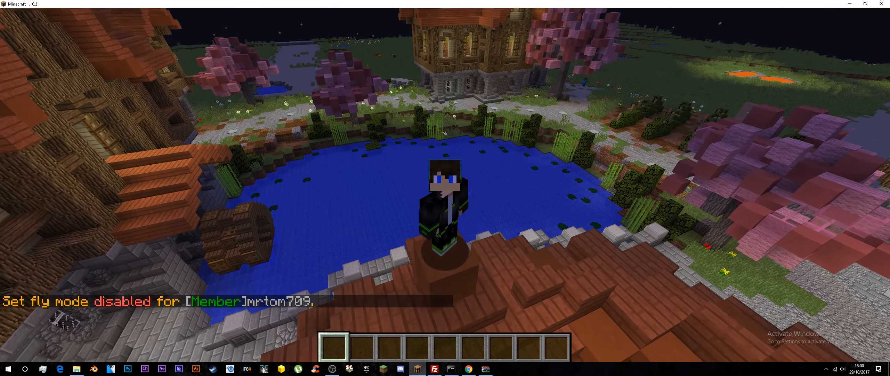
key("/")
key("Up")
key("Return")
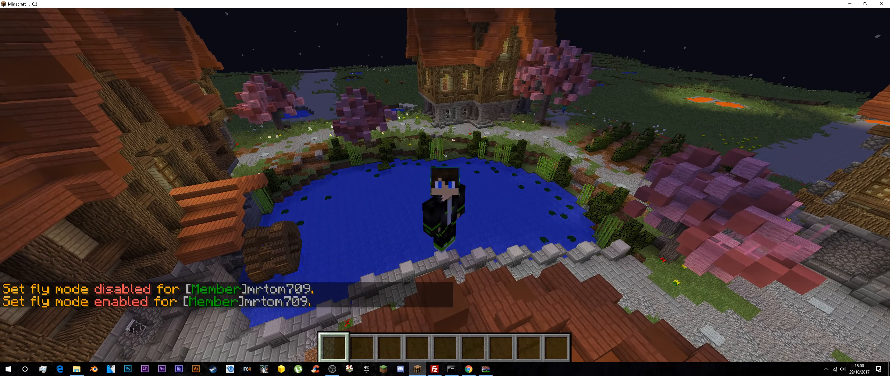
Step: Switch to the Multicraft server console in Chrome and remove the * permission from the player with pex user
key("super")
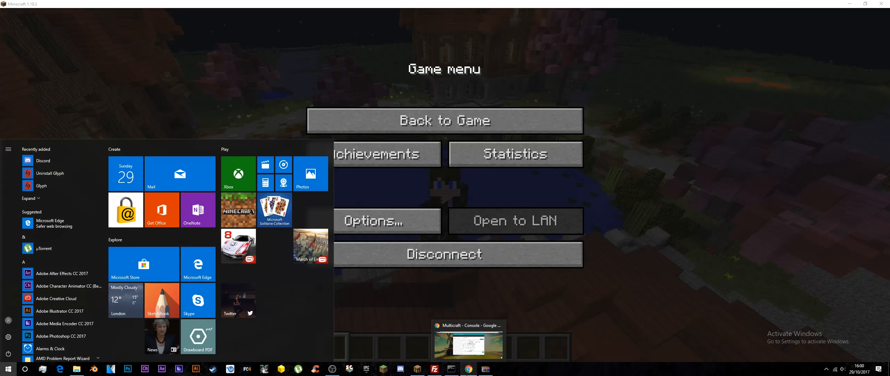
left_click(468, 368)
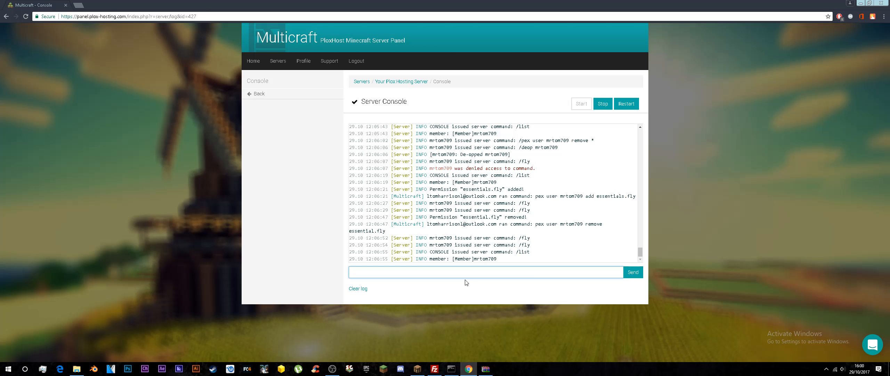
type("pex user mrtom709 remove *")
key("Return")
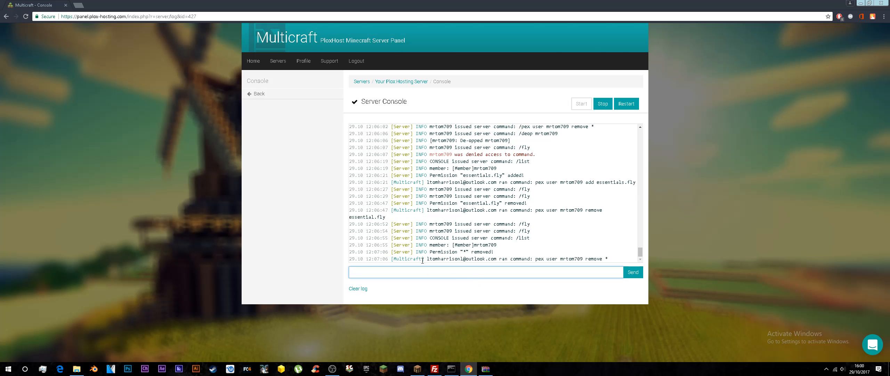
Step: Return to Minecraft, run /fly to check the player's access, and change the camera to first-person view
mouse_move(440, 371)
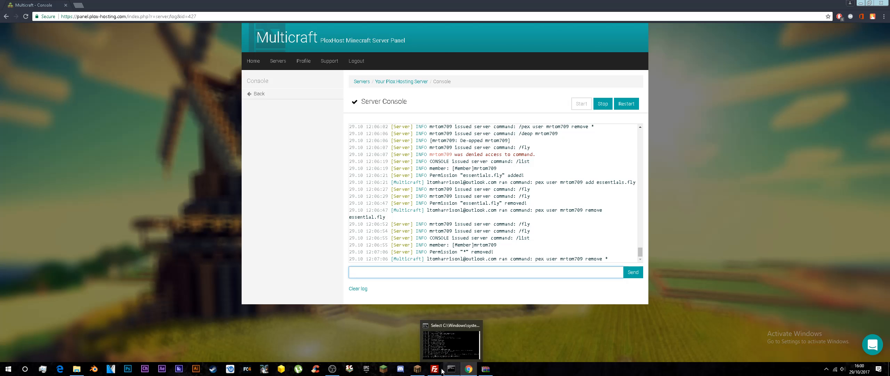
left_click(423, 372)
key("Escape")
key("slash")
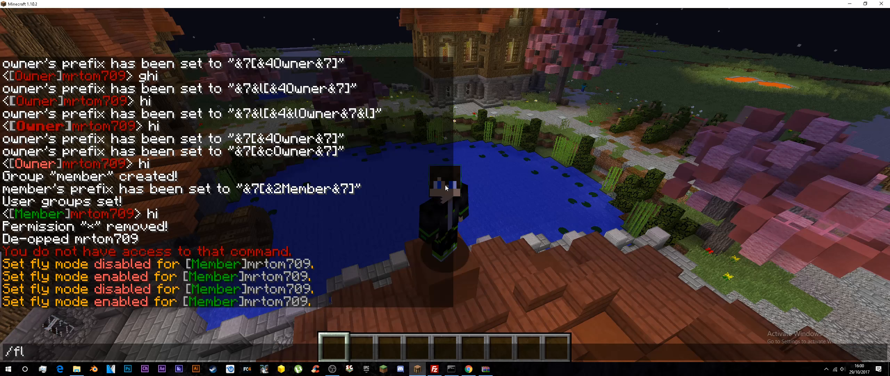
key("Return")
key("slash")
type("fly")
key("Return")
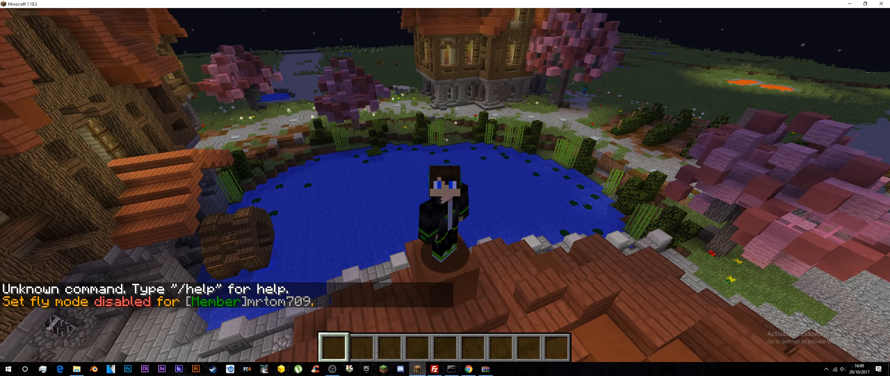
key("F5")
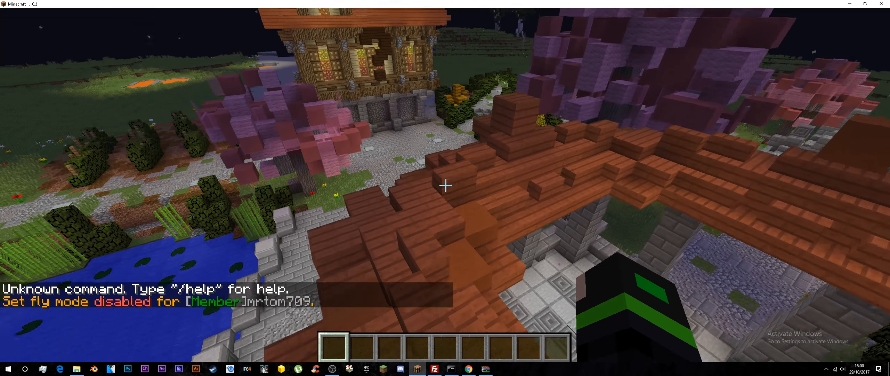
Step: Try to remove the player's operator status in-game with the /deop command
key("slash")
type("deop m")
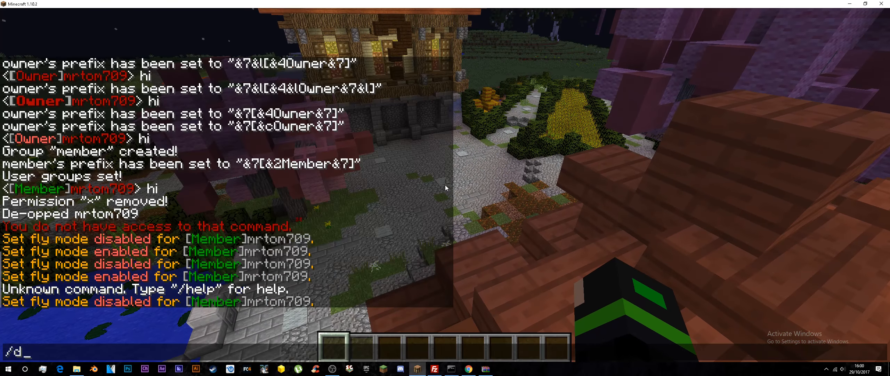
type("rtom709")
key("Return")
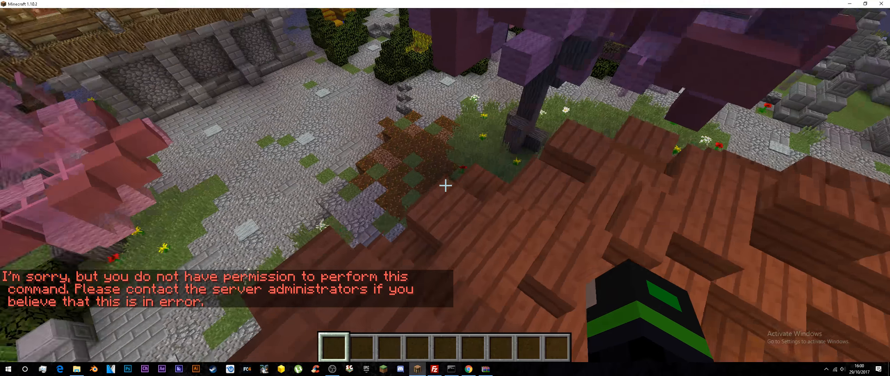
Step: Switch to the Multicraft server console in Chrome and list the player's groups and permissions with pex user
key("t")
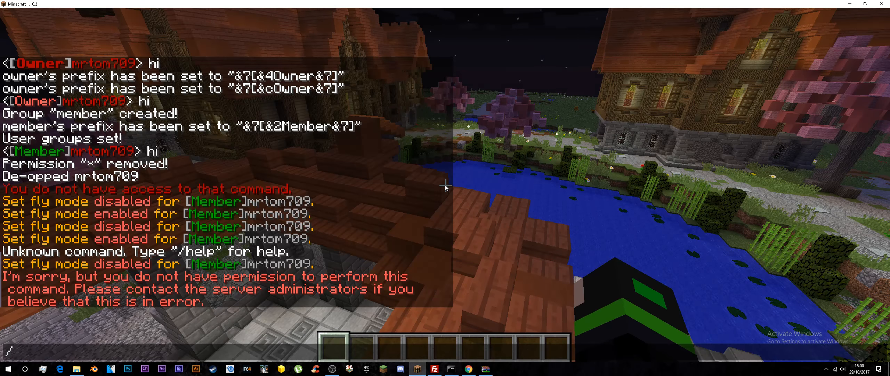
key("super")
left_click(468, 368)
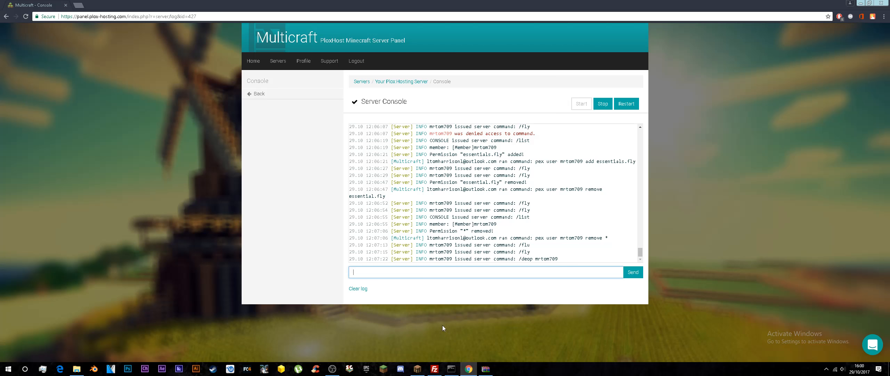
left_click(428, 278)
type("pex user mrtom709")
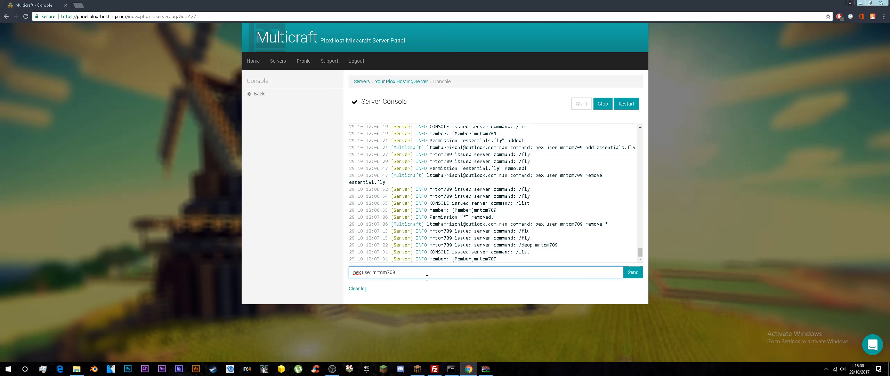
key("Return")
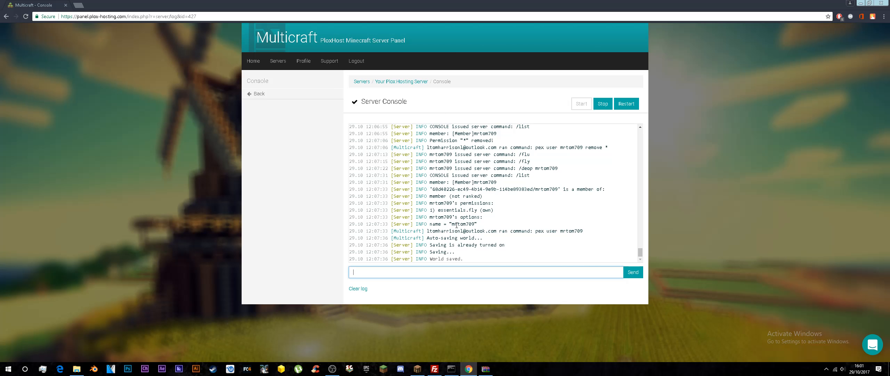
Step: Remove the essentials.fly permission from the player with pex user in the server console
type("pex user mmrtom7")
key("BackSpace")
key("BackSpace")
key("BackSpace")
key("BackSpace")
type("tom709 remove essenti")
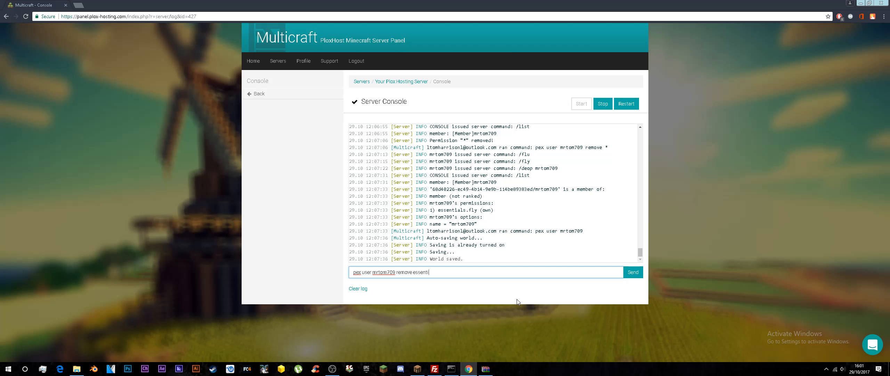
type("als.fly")
key("Return")
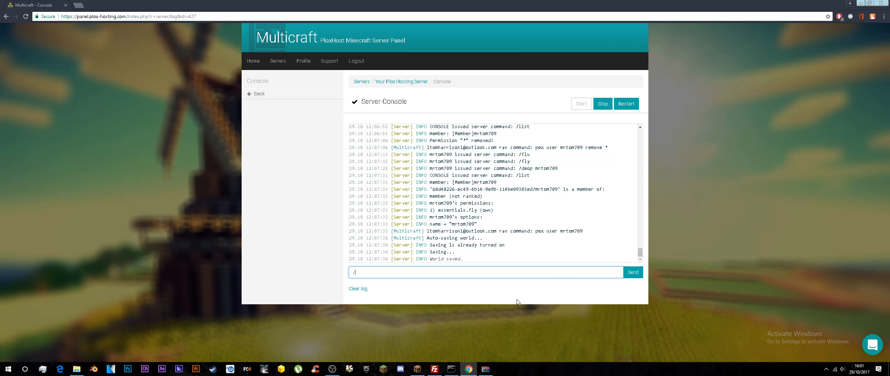
Step: Run pex user for the player again to check the remaining permissions
key("BackSpace")
type("pex user mrtom")
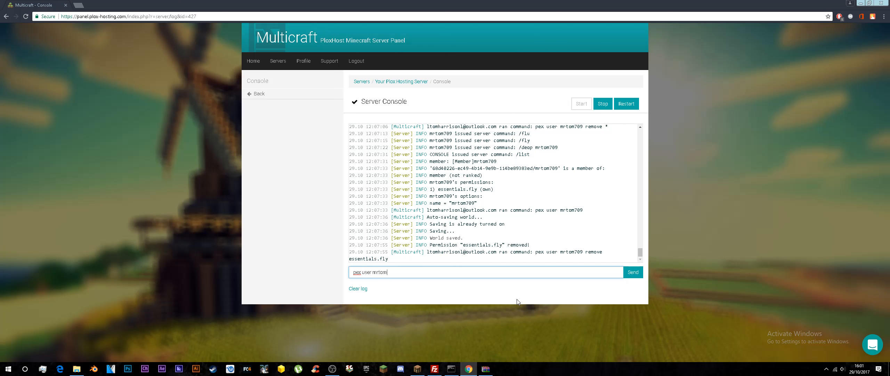
type("709 essentials")
key("BackSpace")
key("BackSpace")
key("BackSpace")
key("Return")
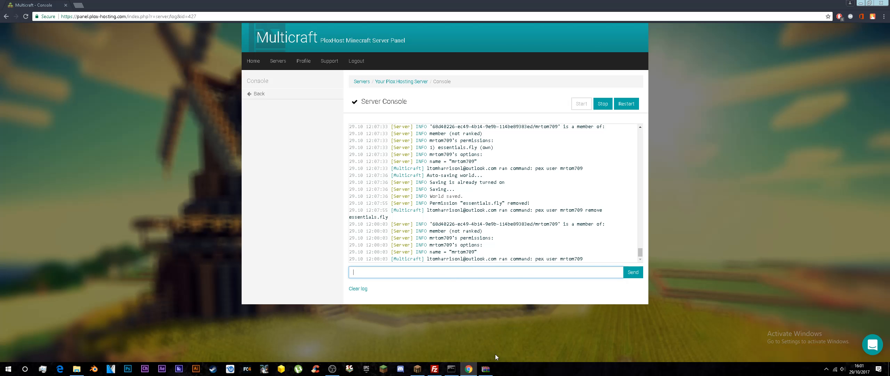
Step: Return to Minecraft, run /fly, and walk and jump across the rooftop to test whether the player can fly
left_click(421, 374)
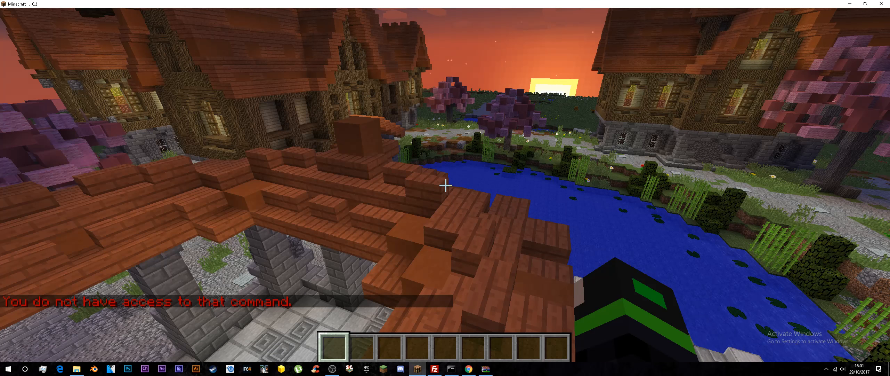
key("w")
key("w")
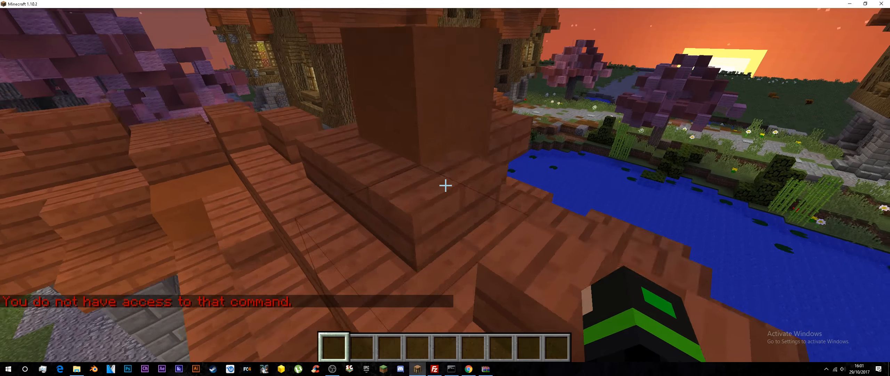
key("space")
key("w")
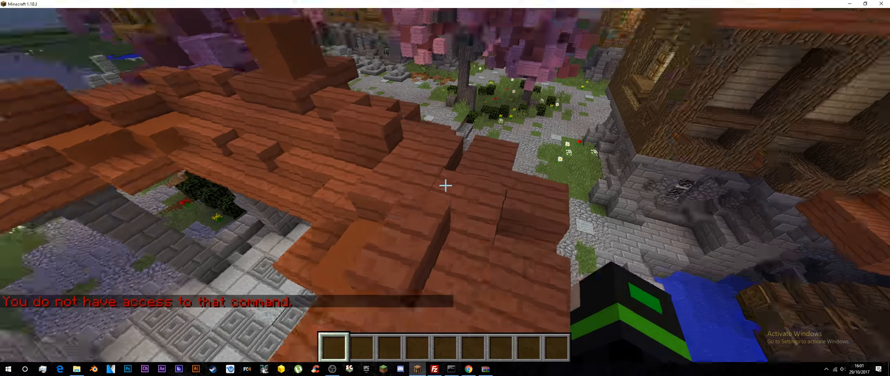
key("space")
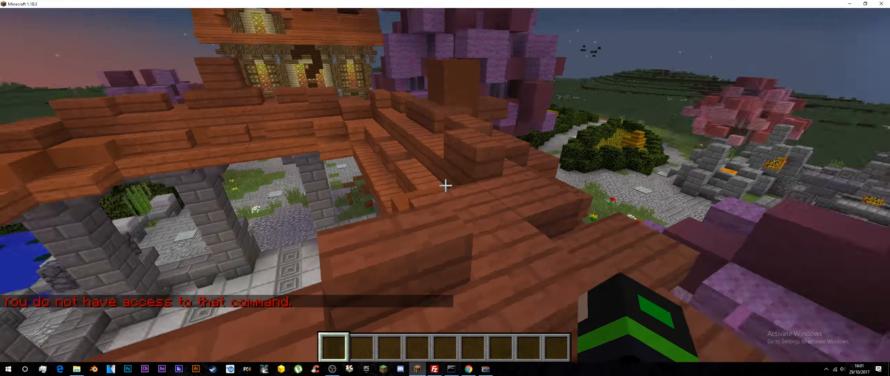
key("Escape")
key("Escape")
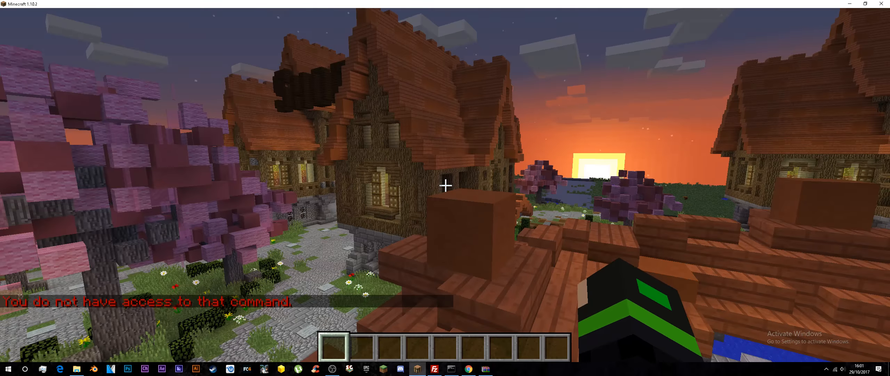
key("w")
key("space")
key("w")
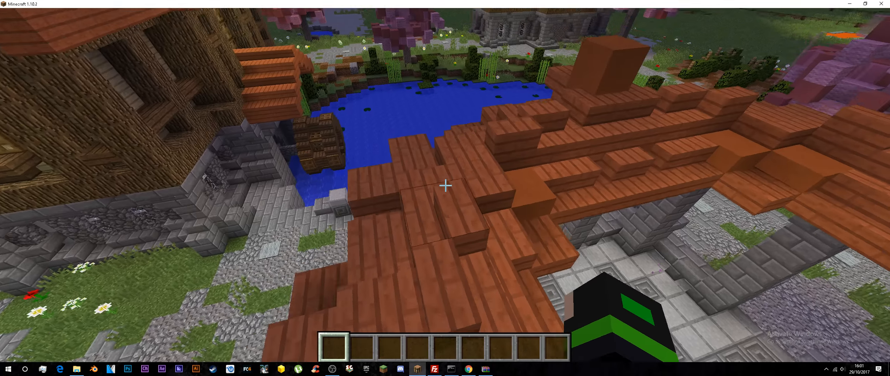
Step: Switch to the Multicraft server console in Chrome and run pex group member add essentials.fly
key("super")
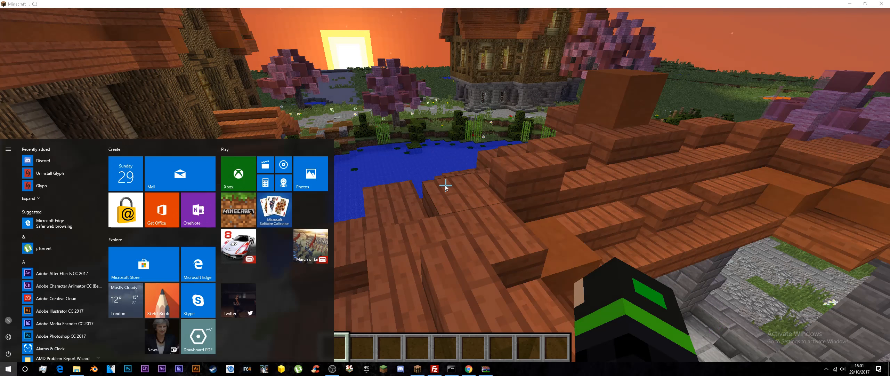
left_click(470, 374)
type("pe")
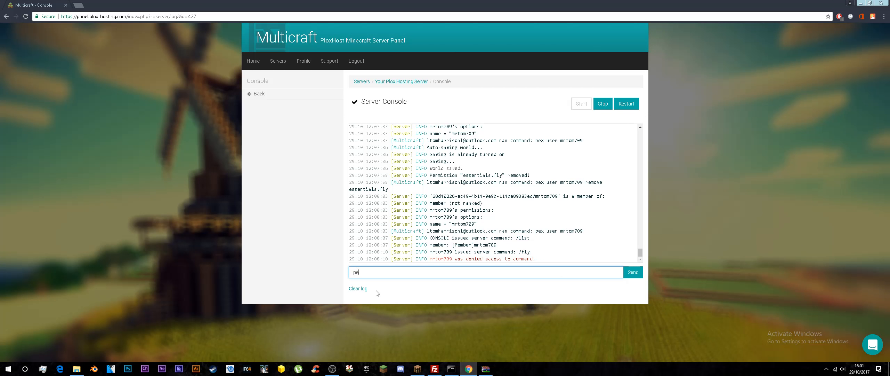
type("x group member add essentials.fly")
key("Return")
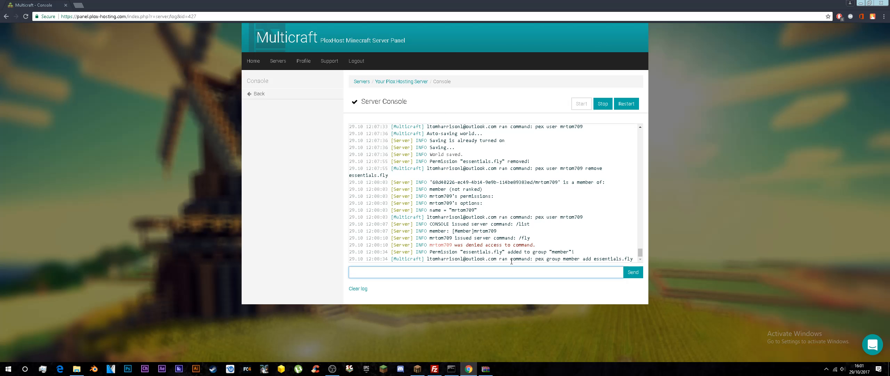
Step: Return to Minecraft, turn on fly mode with /fly, and take off from the roof
left_click(419, 370)
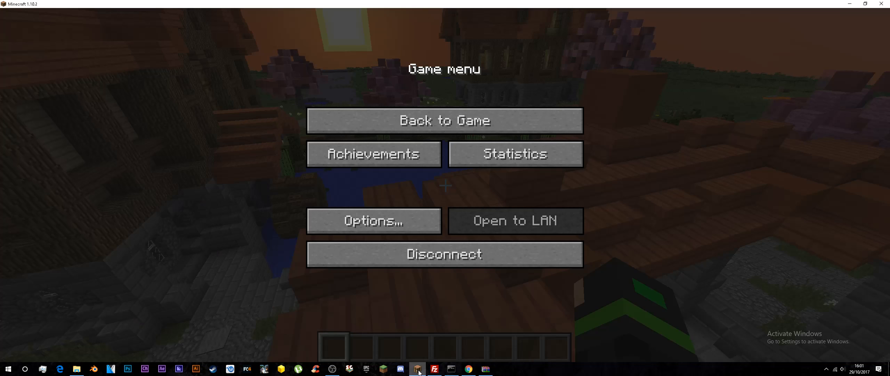
key("Escape")
type("/fly")
key("Return")
key("w")
key("space")
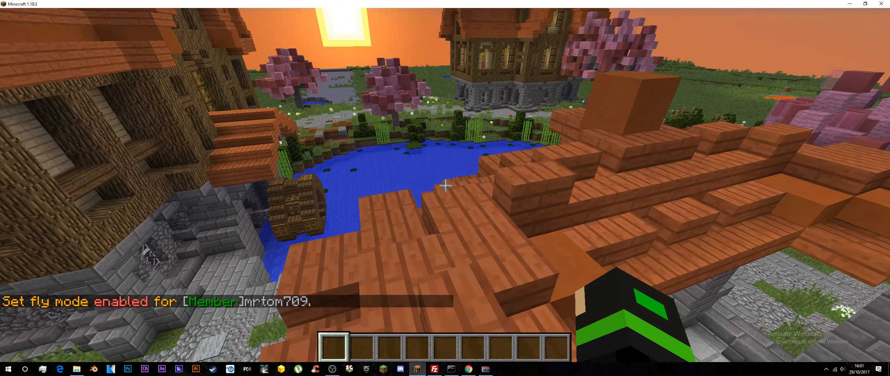
key("space")
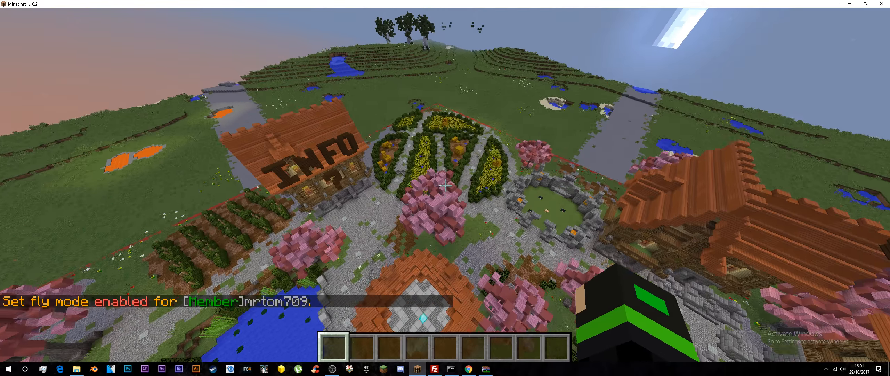
Step: Fly around above the spawn village buildings to test the member group's fly permission
type("w/")
key("Escape")
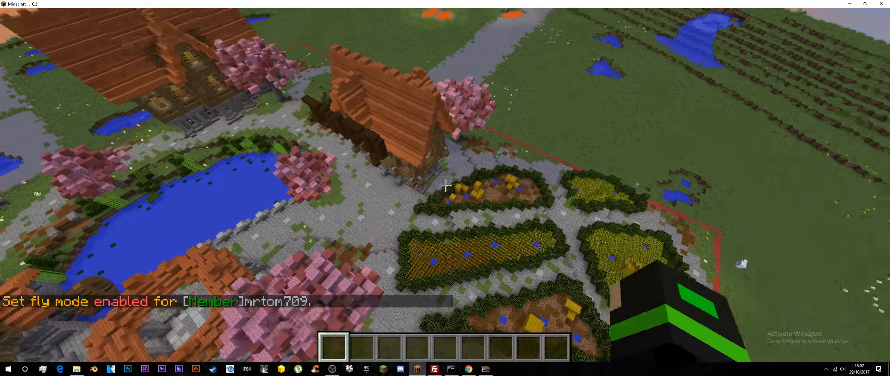
key("w")
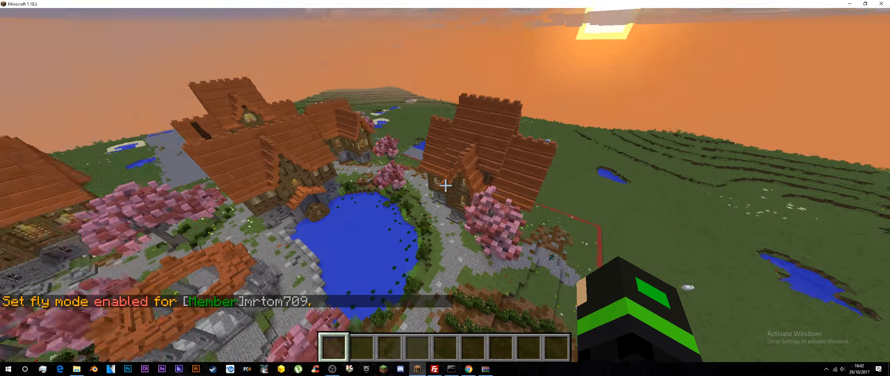
key("w")
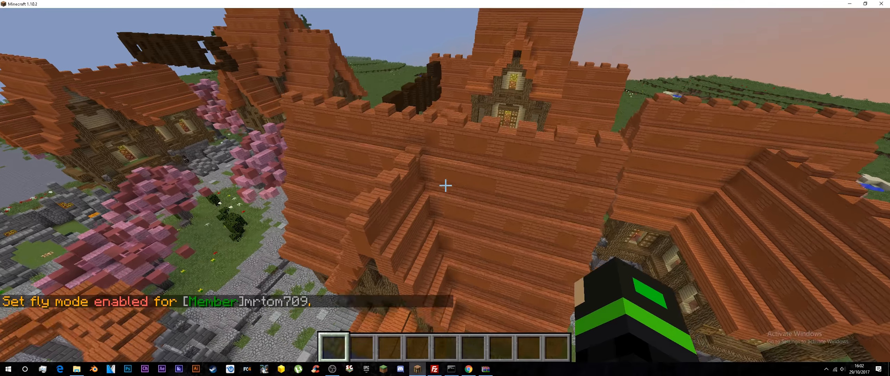
key("w")
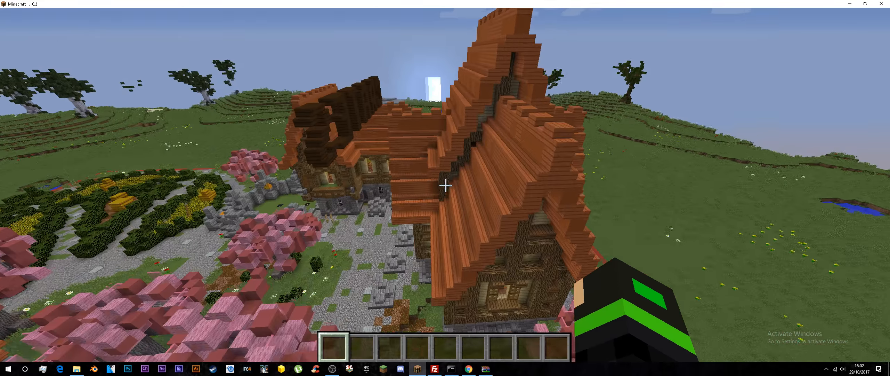
key("w")
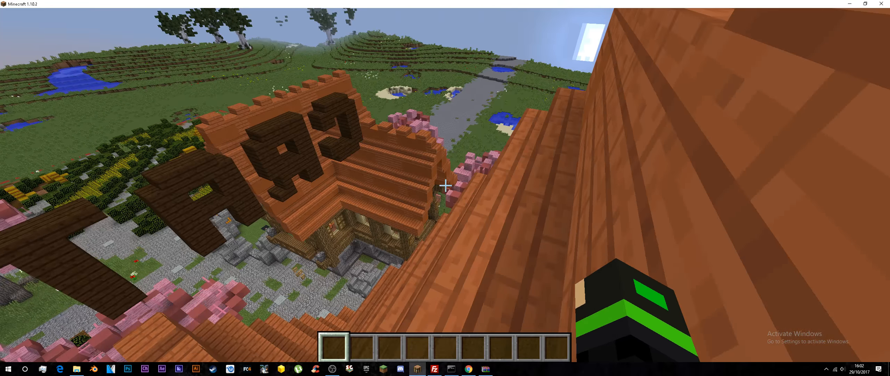
key("w")
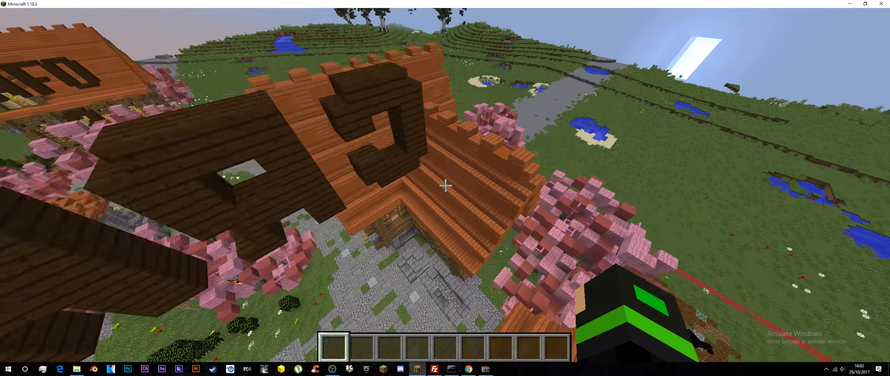
Step: Switch to the Multicraft server console in Chrome and grant the player the * permission with the pex user add command
key("w")
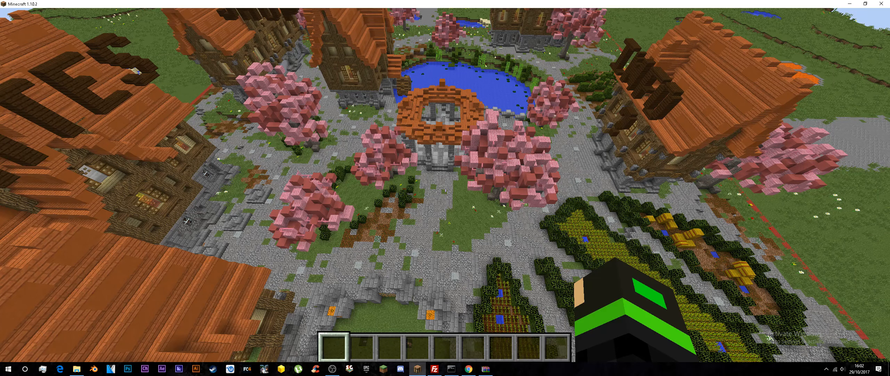
key("slash")
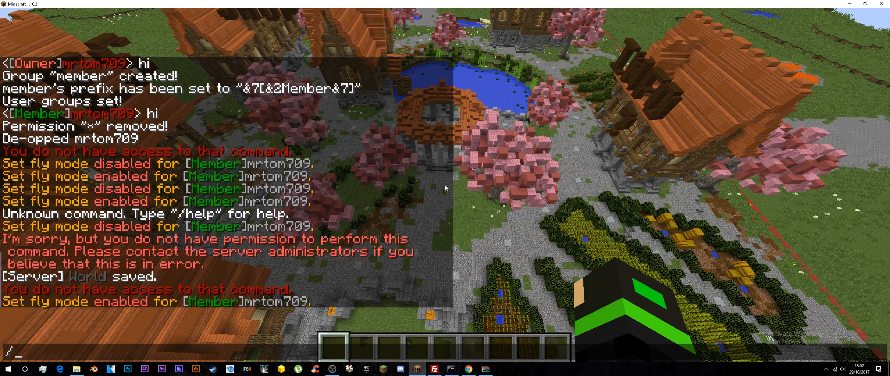
type("l")
left_click(474, 370)
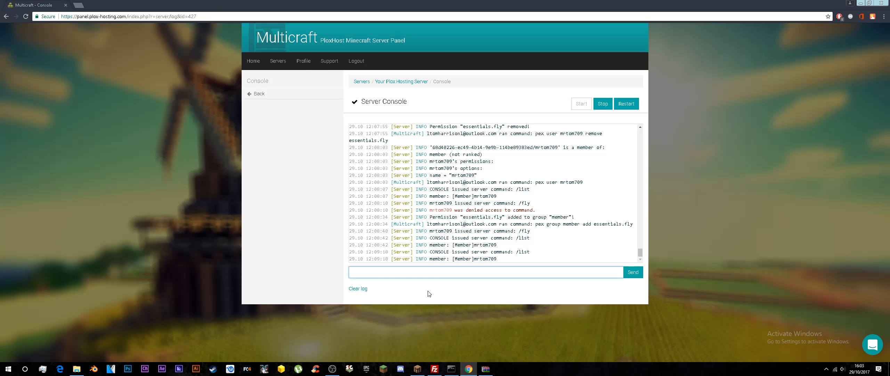
type("pex user mrtom709 add *")
key("Return")
Step: Give the player operator status from the server console with the op command
type("p")
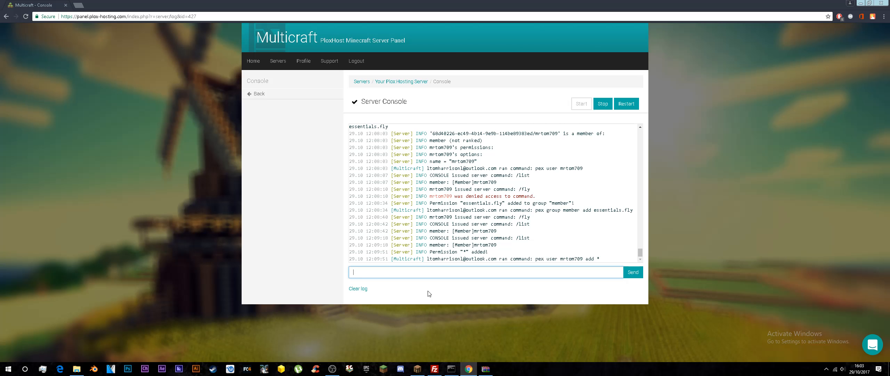
type("op mrtom709")
key("Return")
Step: Return to Minecraft and try to make member the default group with /ppex default group set member
left_click(417, 370)
type("/pp")
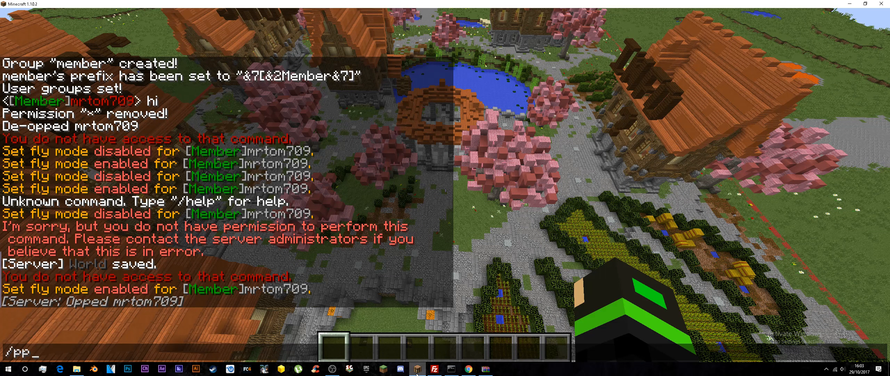
type("ex default group")
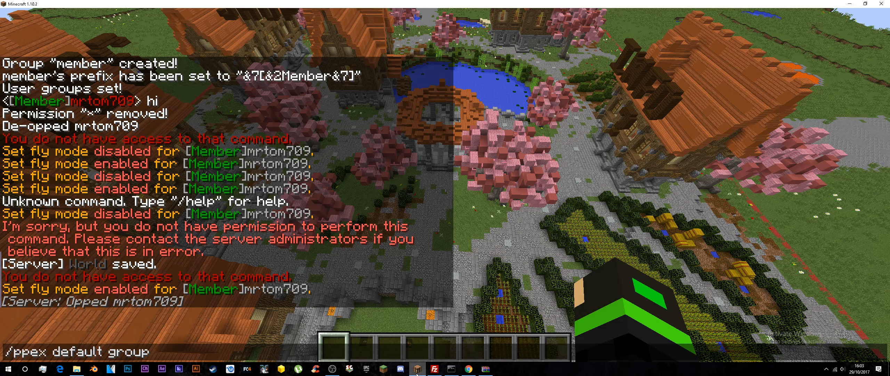
type(" set memb")
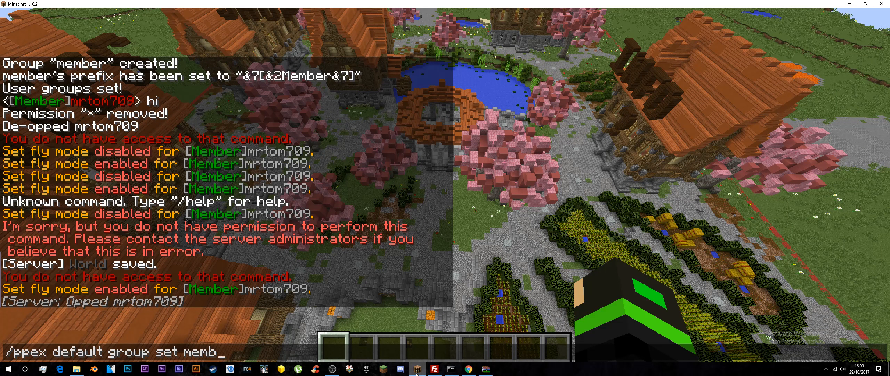
key("Return")
Step: Recall the last chat command, correct ppex to pex, and try /pex default group set member
key("t")
key("Up")
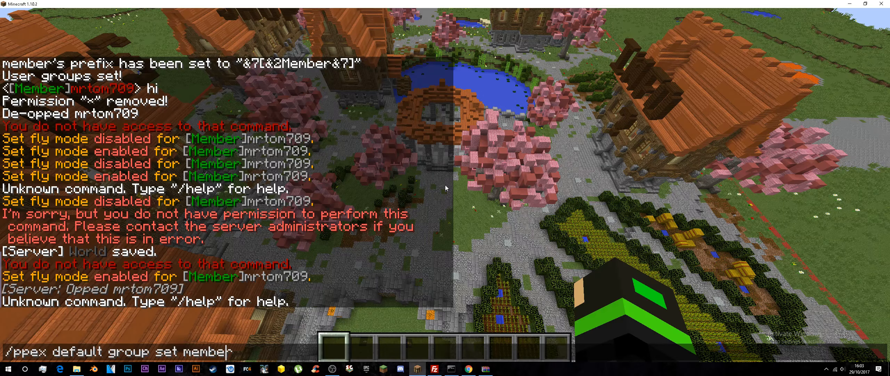
key("Left")
key("BackSpace")
key("Return")
Step: Remove the space between default and group in the recalled command and try /pex defaultgroup set member
key("t")
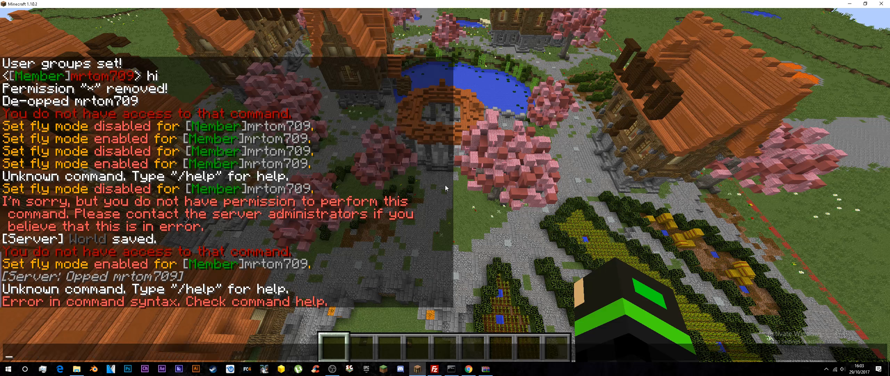
key("Up")
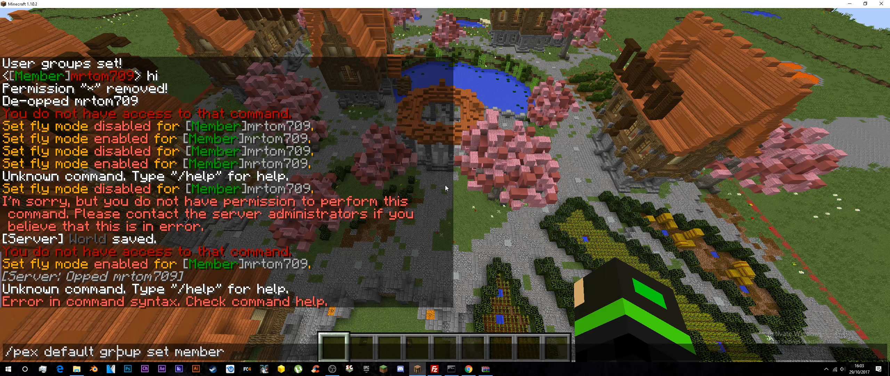
key("BackSpace")
key("Return")
Step: Recall the default group command, re-enter its default part as in /pex defaultgroup set member, and submit it
key("t")
key("Up")
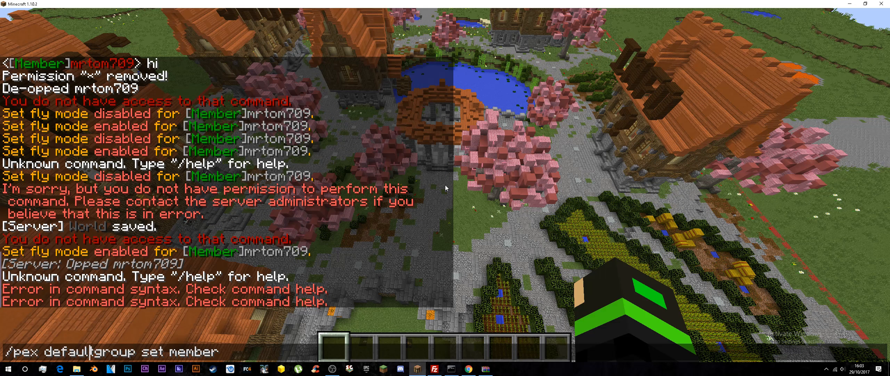
key("BackSpace")
key("BackSpace")
key("BackSpace")
key("BackSpace")
key("BackSpace")
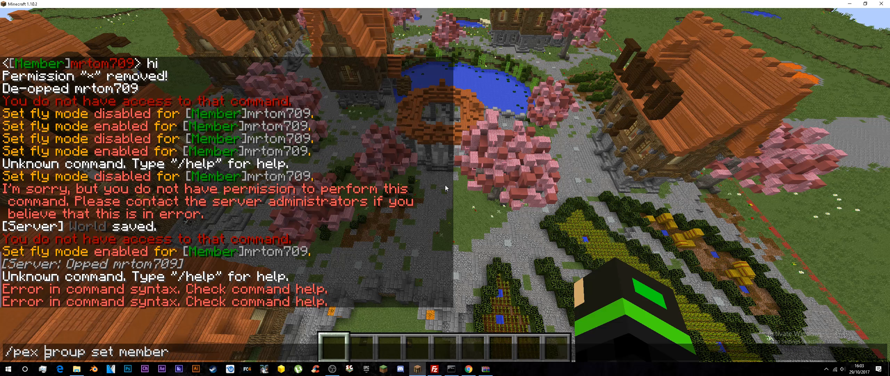
type("fault")
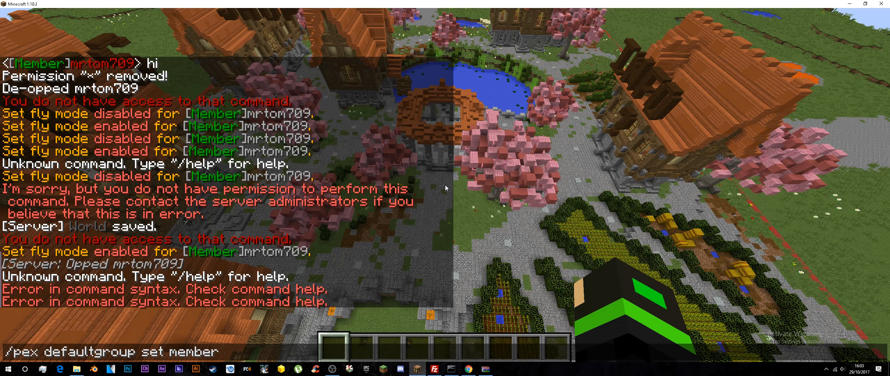
key("BackSpace")
key("BackSpace")
type("lt")
key("BackSpace")
key("BackSpace")
key("BackSpace")
key("BackSpace")
key("BackSpace")
key("Return")
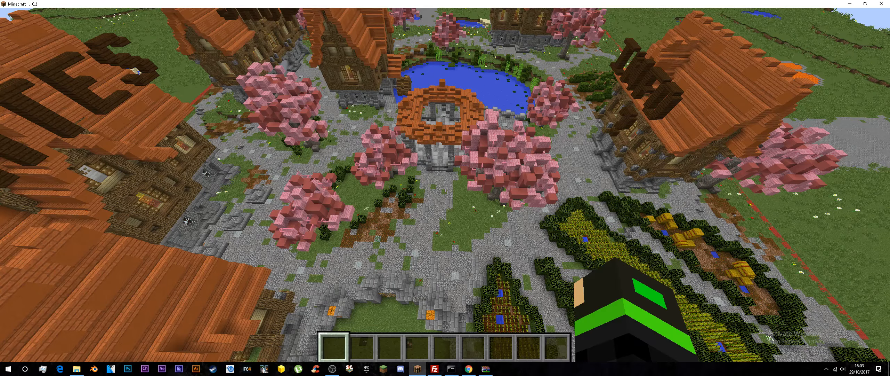
Step: Fly over the village rooftops and descend through the open roof into the stone pavilion by the pond
key("w")
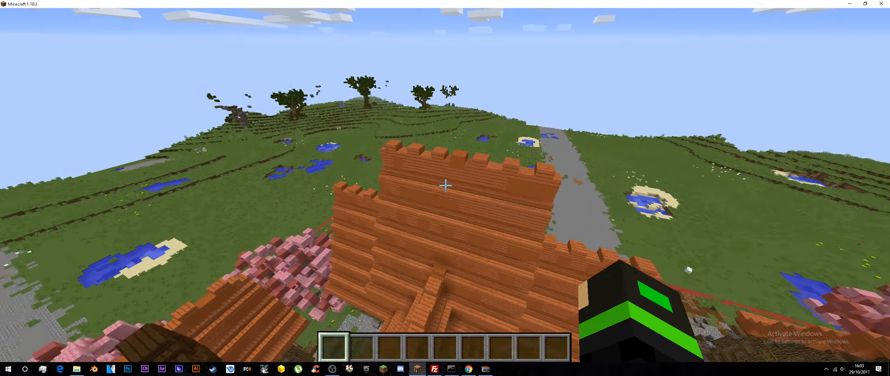
key("w")
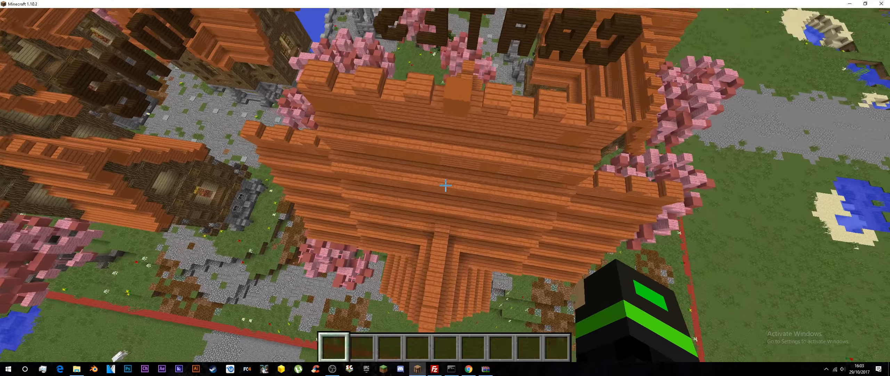
key("w")
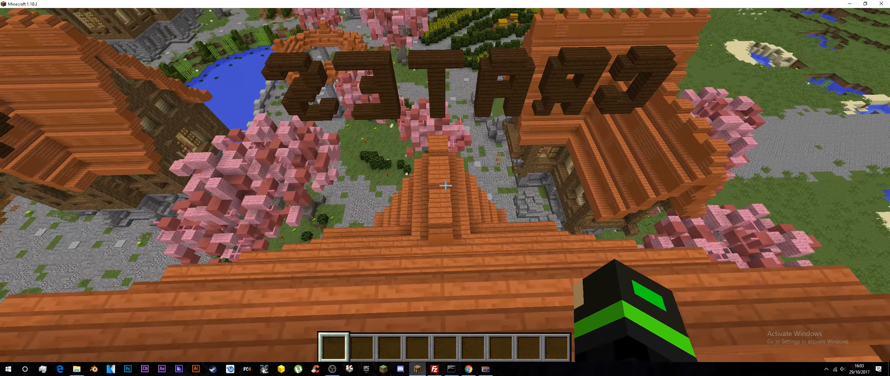
key("w")
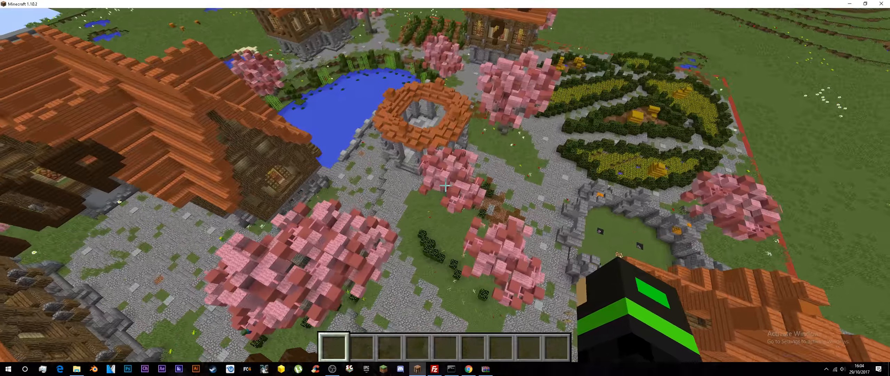
key("w")
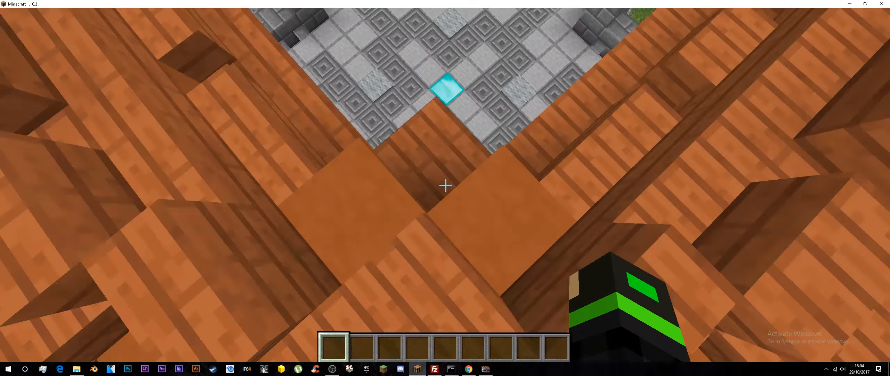
key("w")
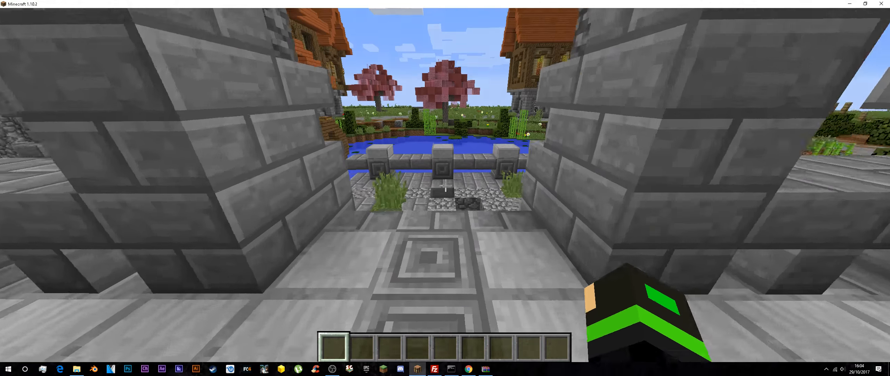
key("w")
key("w")
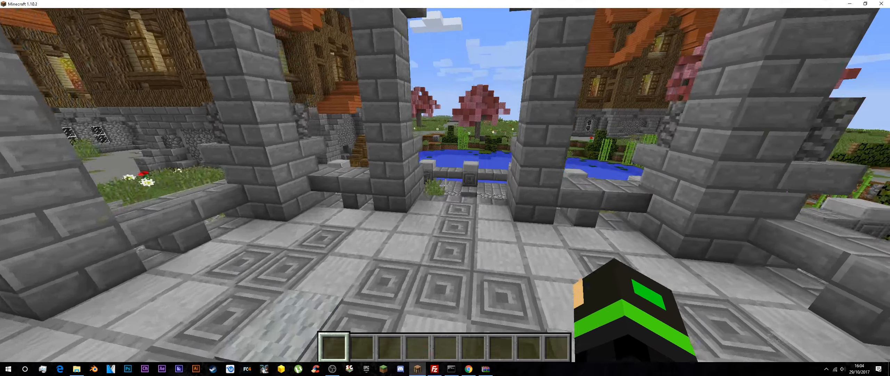
Step: Leave the pavilion for the pond's edge and pass over the wooden water wheel to view the surrounding houses
key("w")
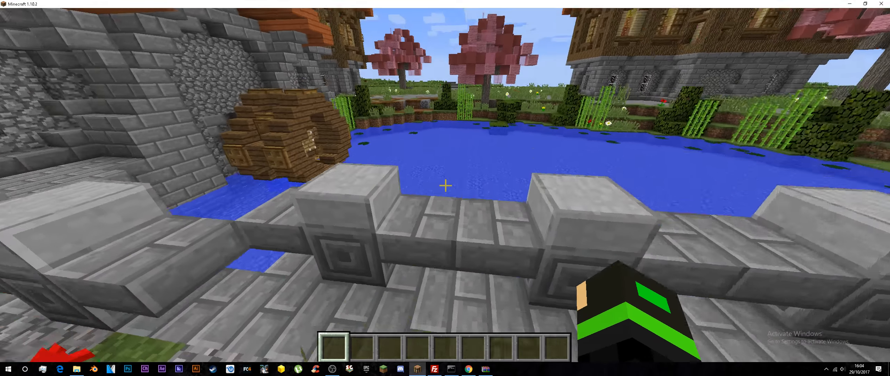
key("w")
key("space")
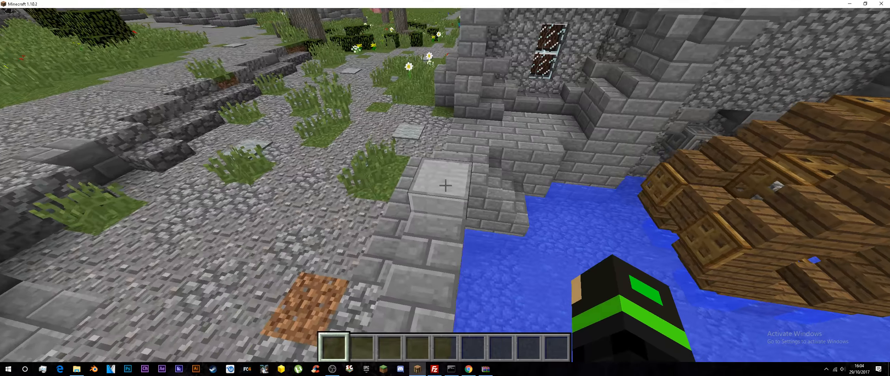
key("w")
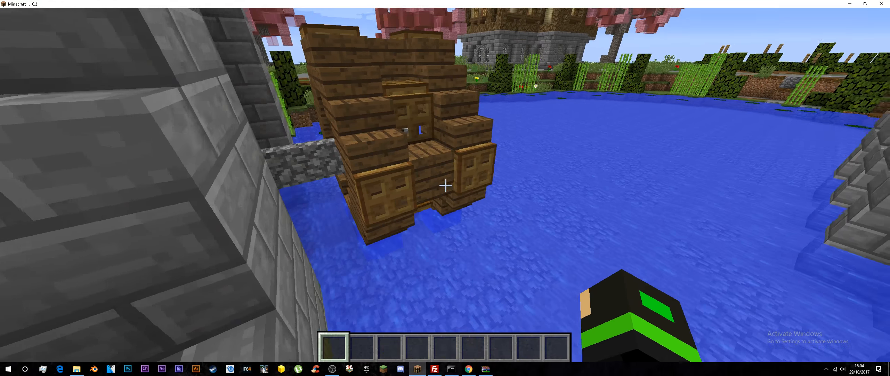
key("w")
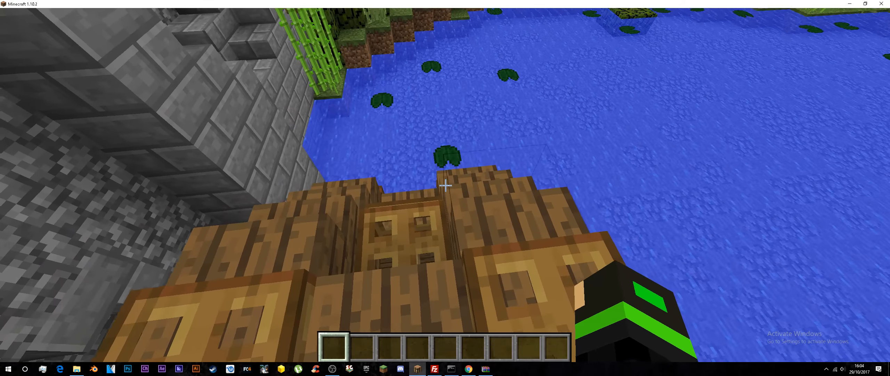
key("w")
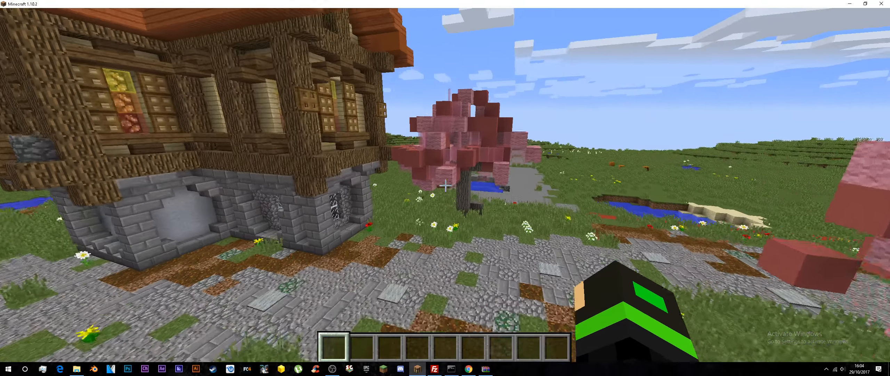
Step: Switch the camera to the front-facing third-person view and hide the game's HUD
key("F5")
key("F5")
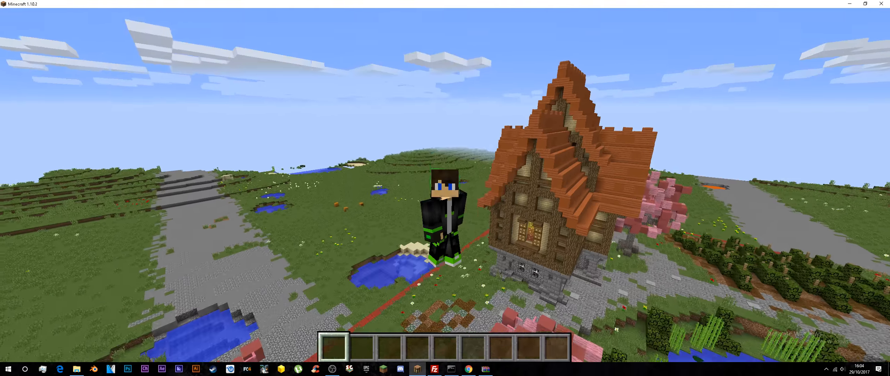
key("F1")
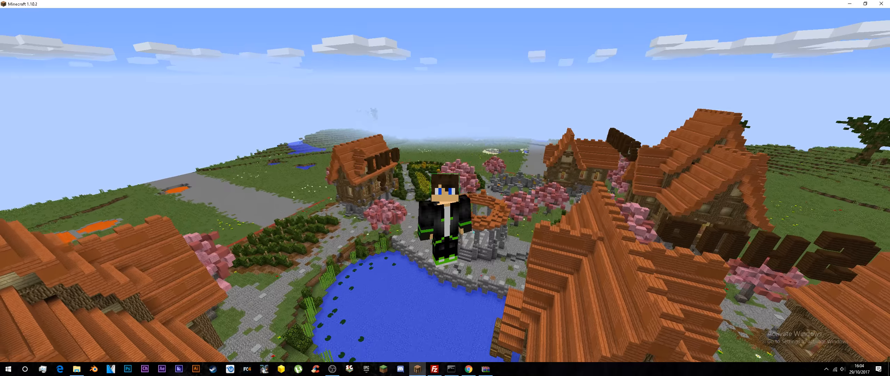
Step: Rise to cloud height, descend again, and fly around above the village with the character facing the camera
key("space")
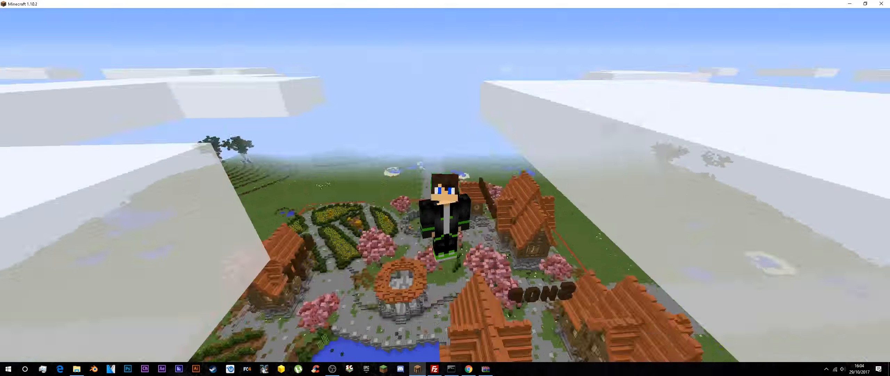
key("w")
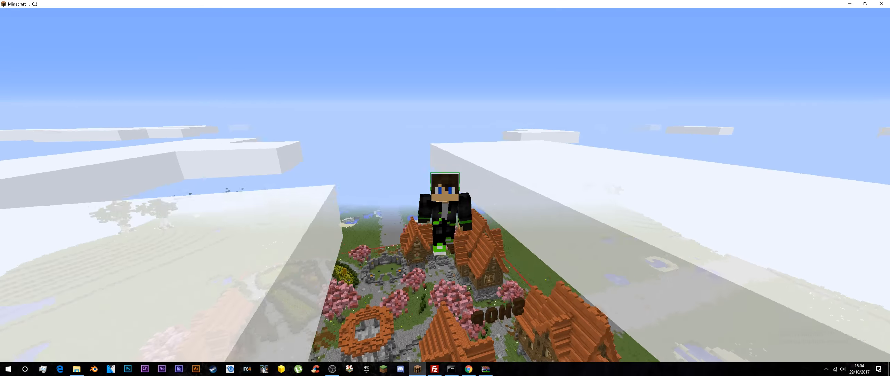
key("shift")
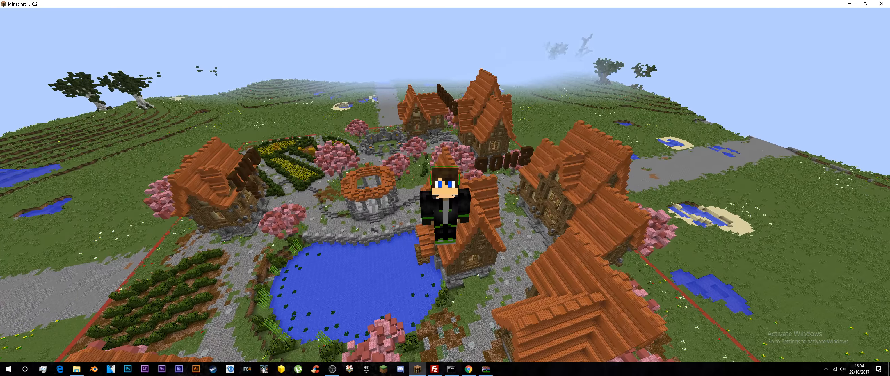
key("s")
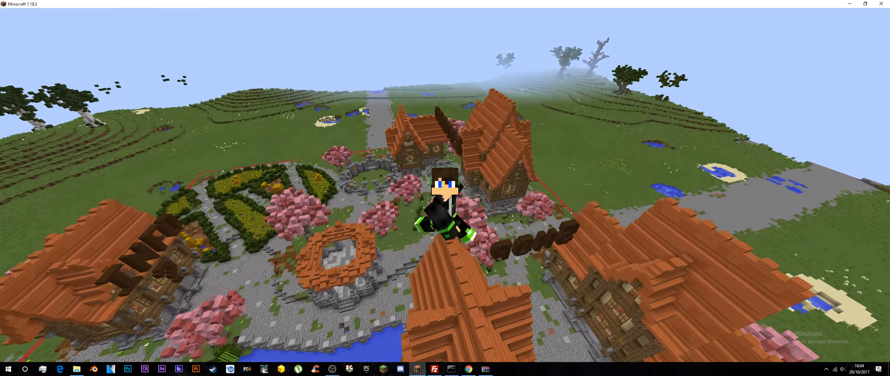
key("s")
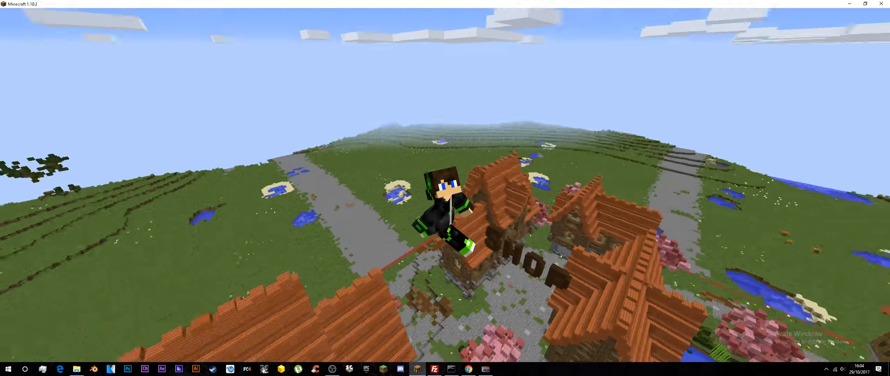
key("shift")
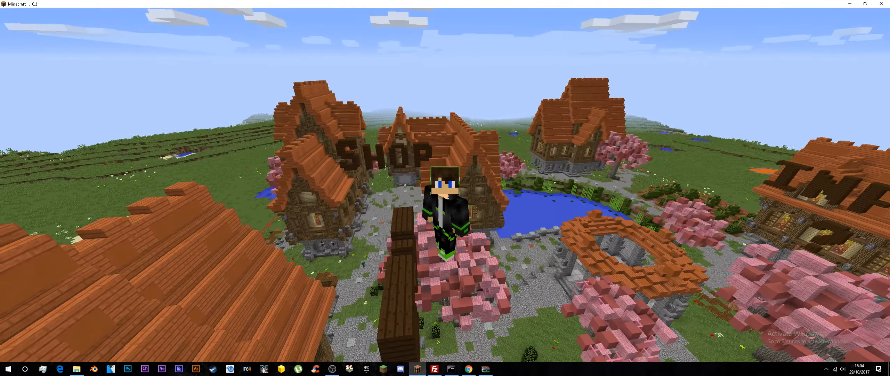
key("w")
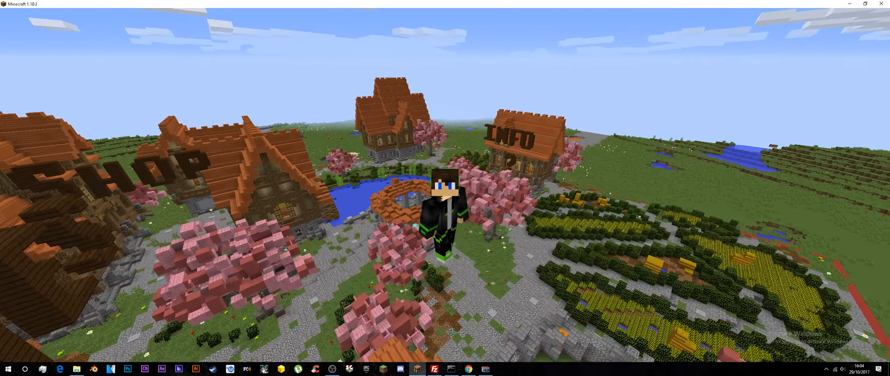
Step: Return the camera to first-person view and fly above the village past the crates, shop and info houses
key("F5")
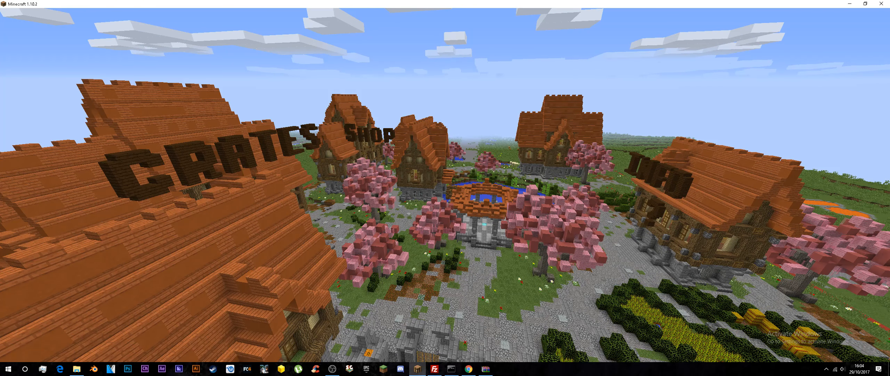
key("w")
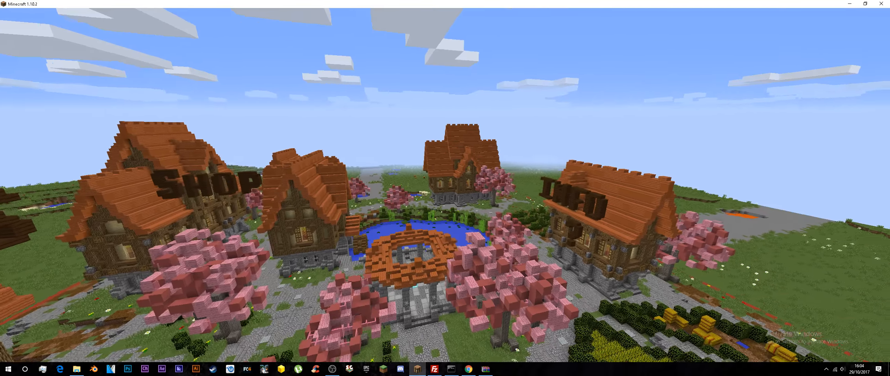
key("w")
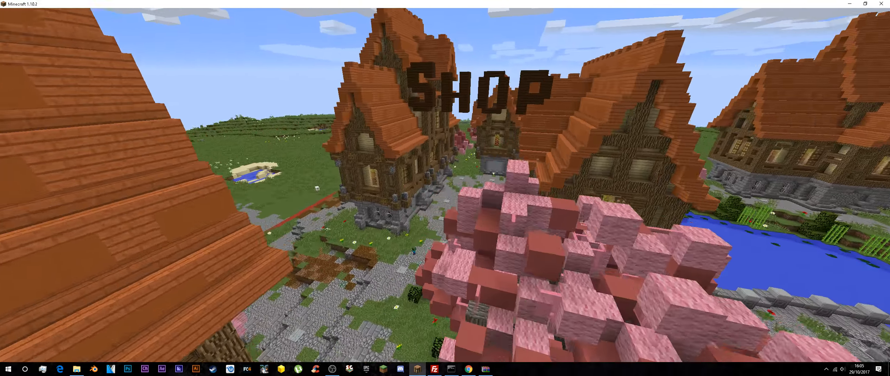
key("w")
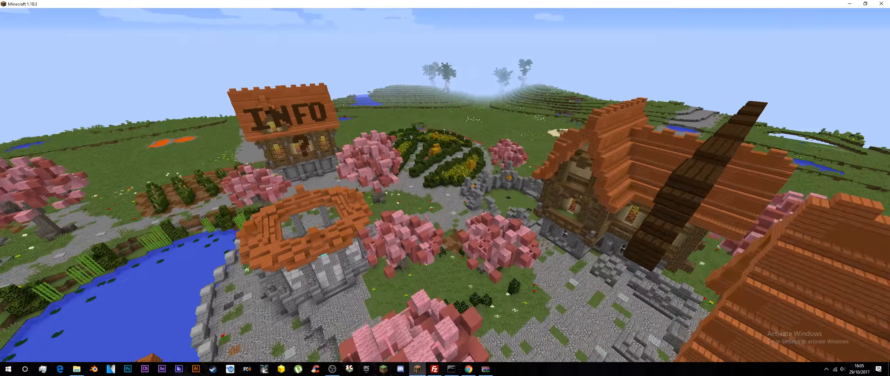
key("w")
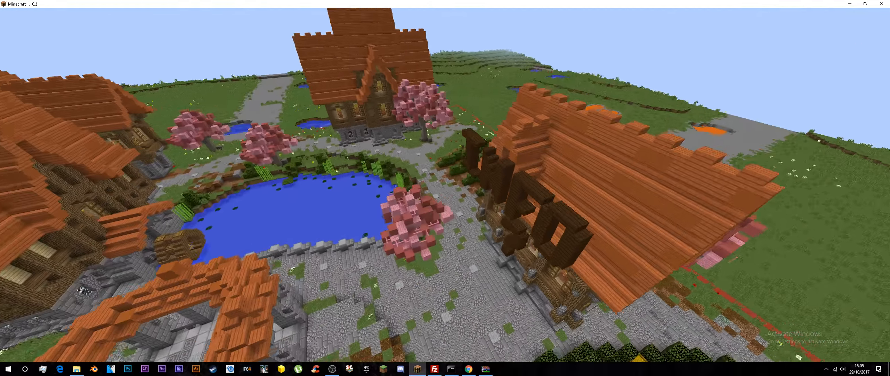
Step: Descend to the paved ground beside a stone-based house and follow the path into the stone pavilion by the pond
key("w")
key("shift")
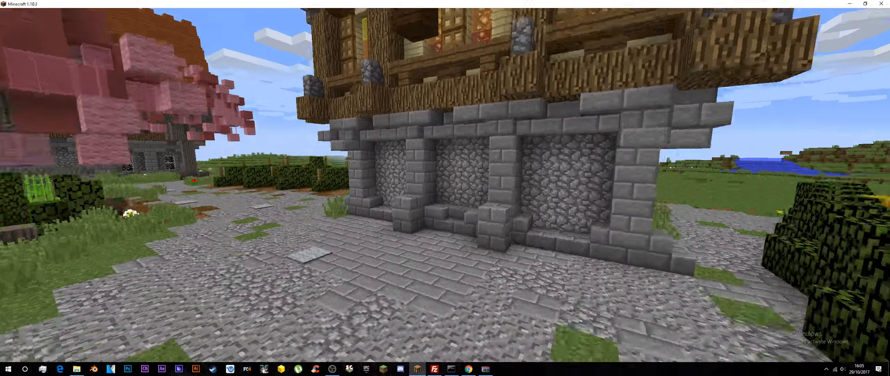
key("w")
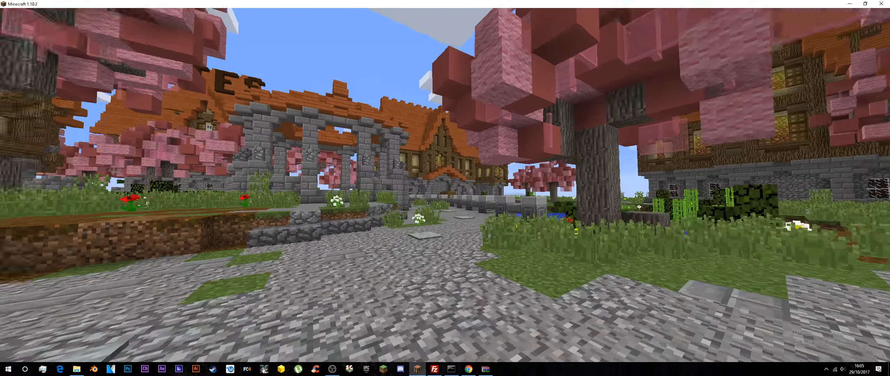
key("w")
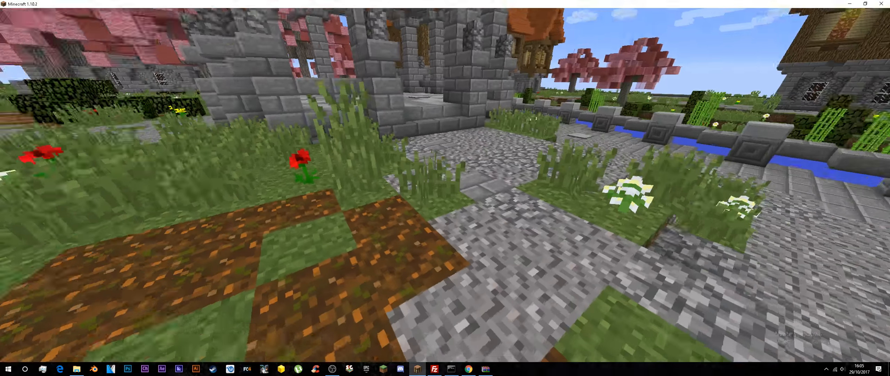
key("w")
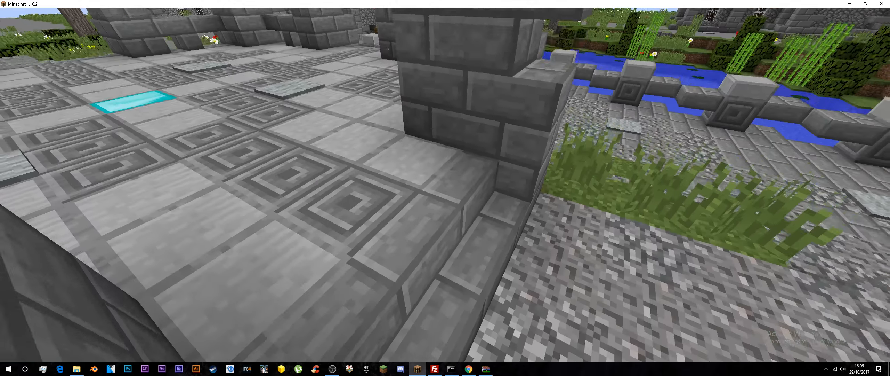
key("w")
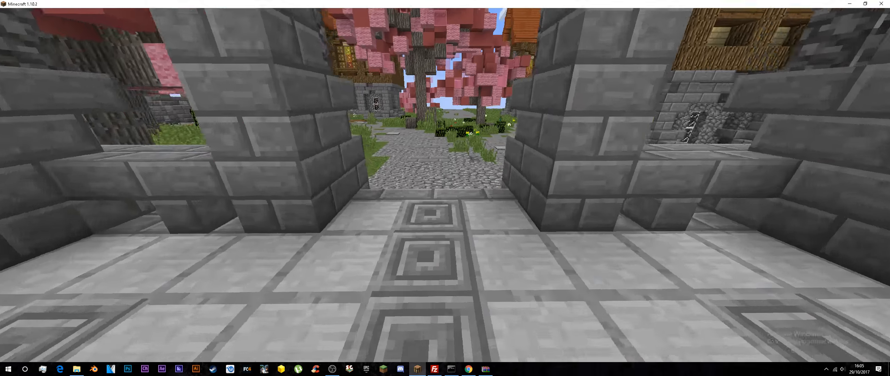
Step: Leave the pavilion and cross the flower garden beneath the pink trees to view the surrounding houses
key("w")
key("w")
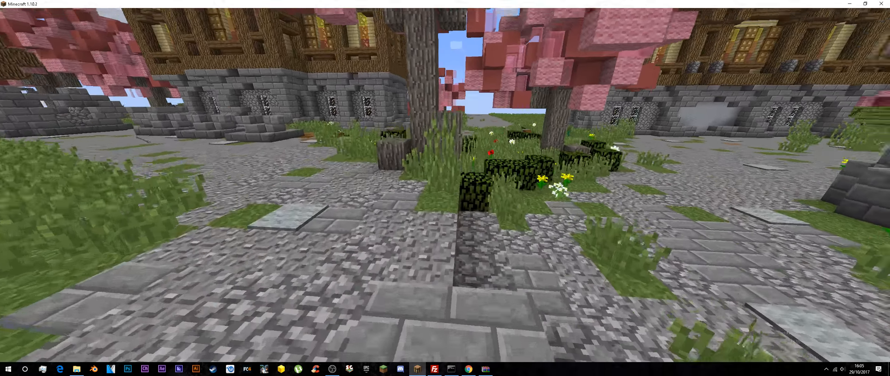
key("w")
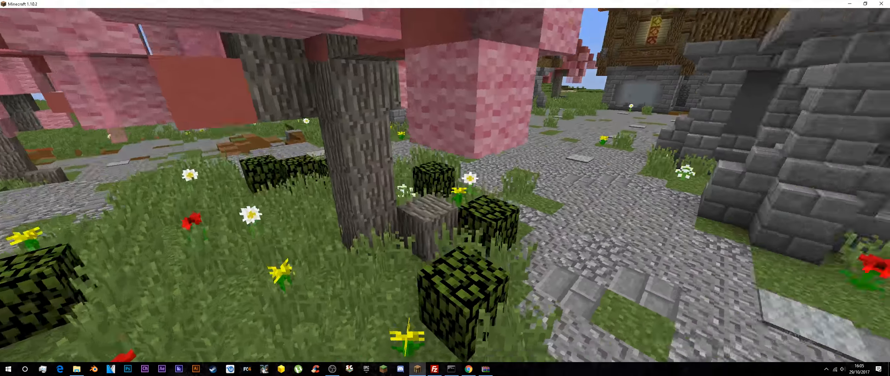
key("w")
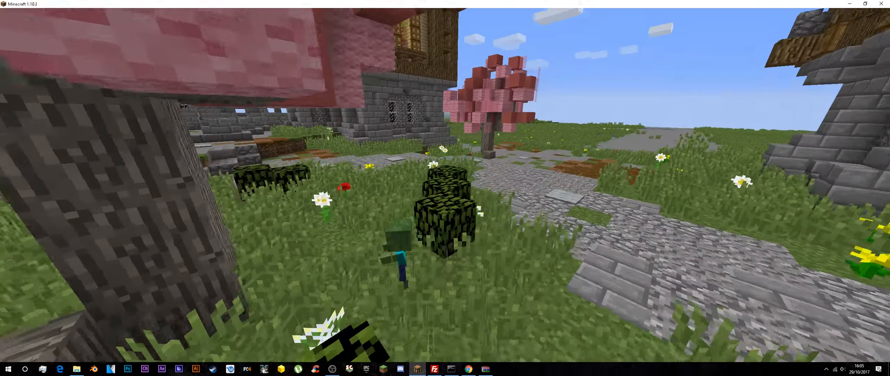
Step: Circle the central garden along the gravel paths, passing its hedges and the stone steps of the nearby house
key("w")
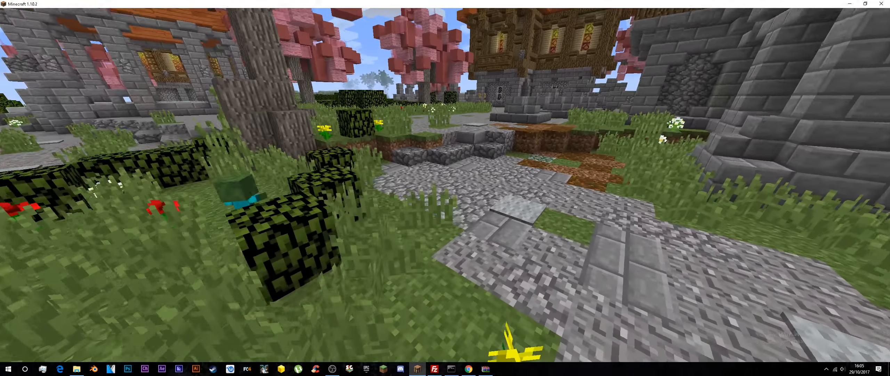
key("w")
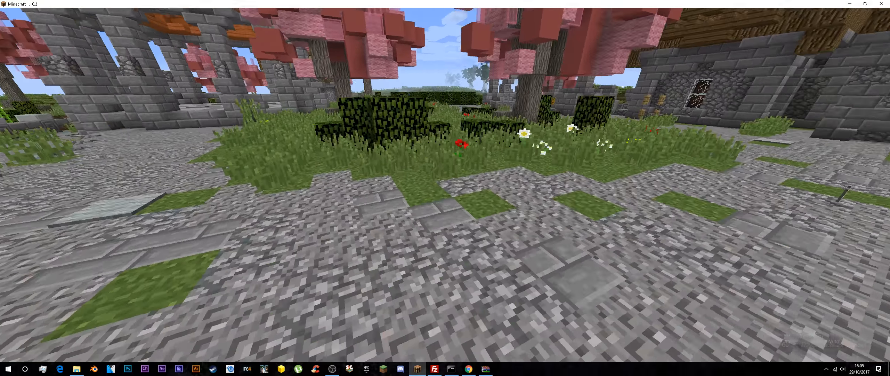
key("w")
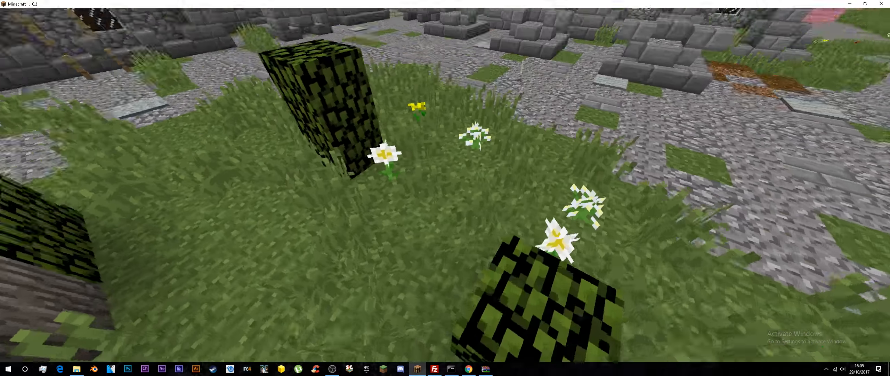
key("w")
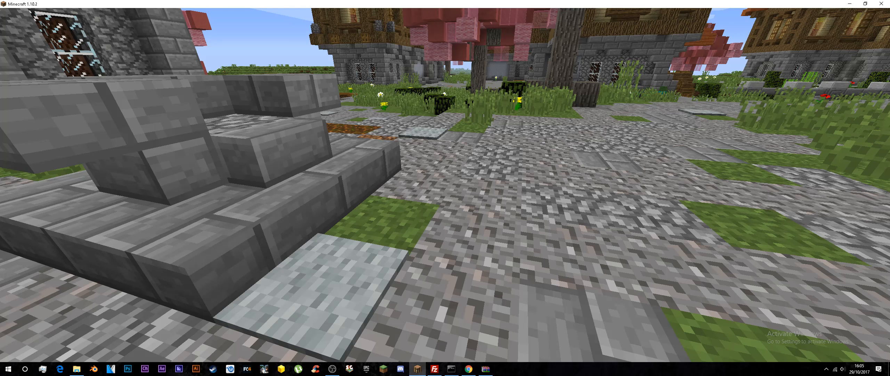
key("w")
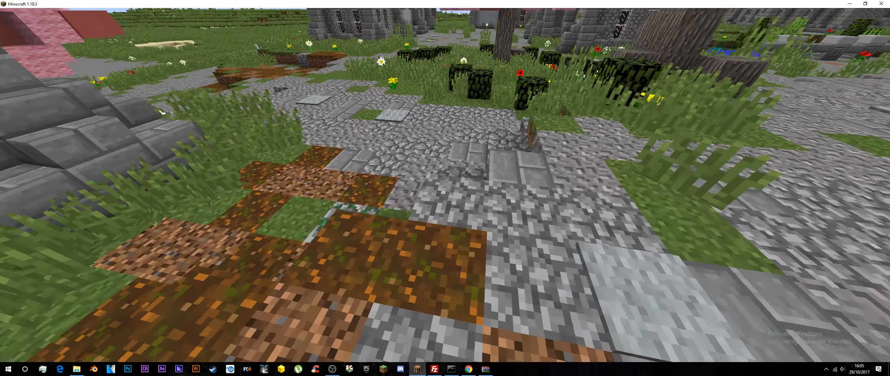
key("w")
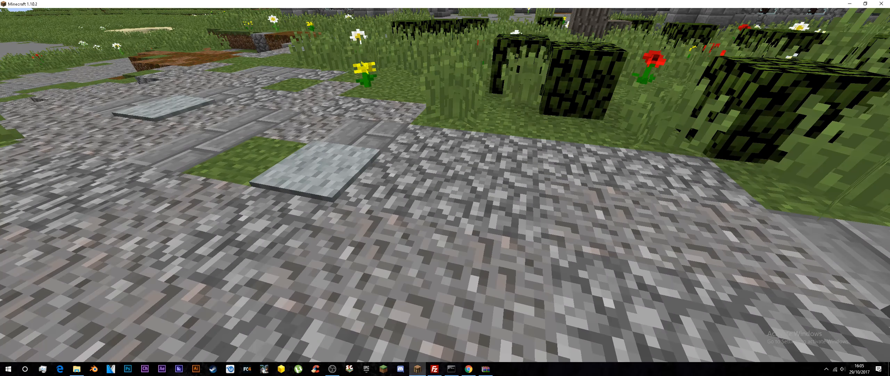